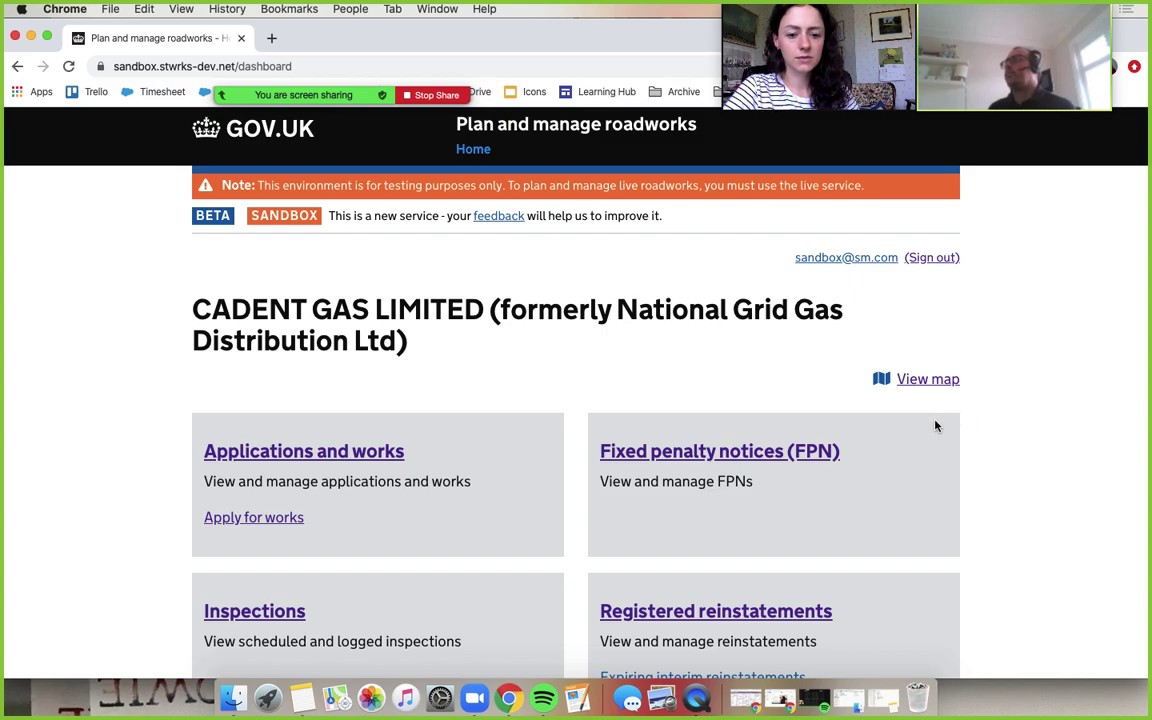
{"action": "left_click", "coordinate": [767, 457]}
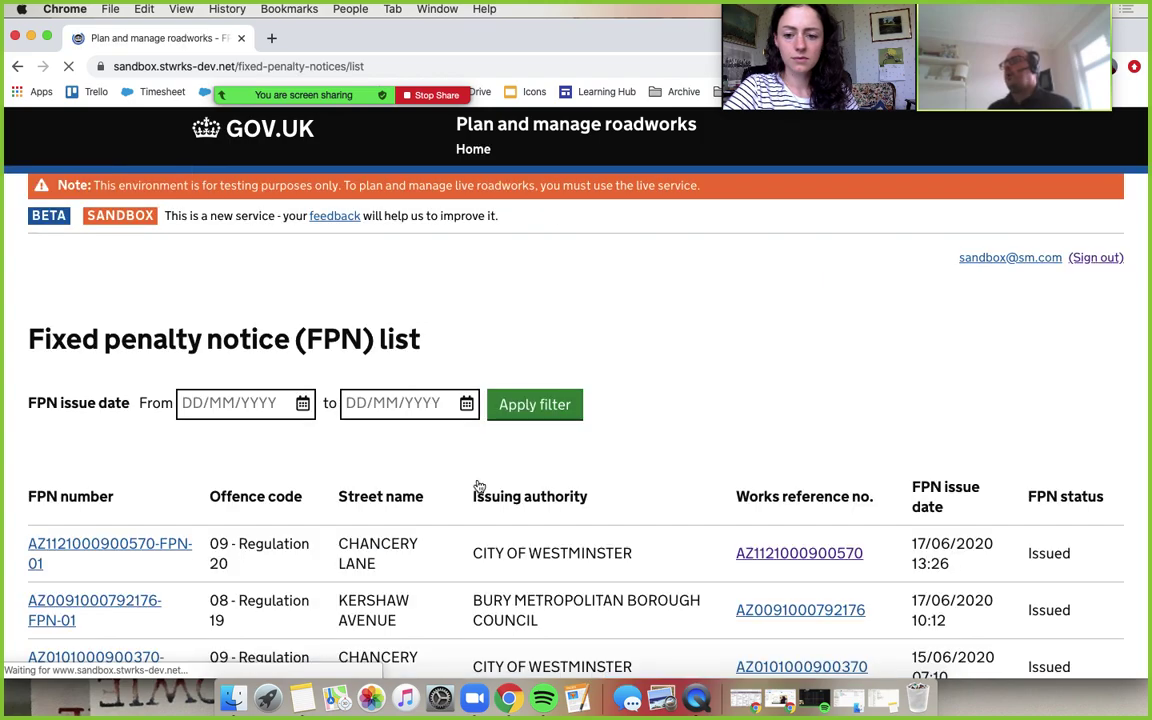
{"action": "scroll", "coordinate": [16, 514], "scroll_direction": "down", "scroll_amount": 3}
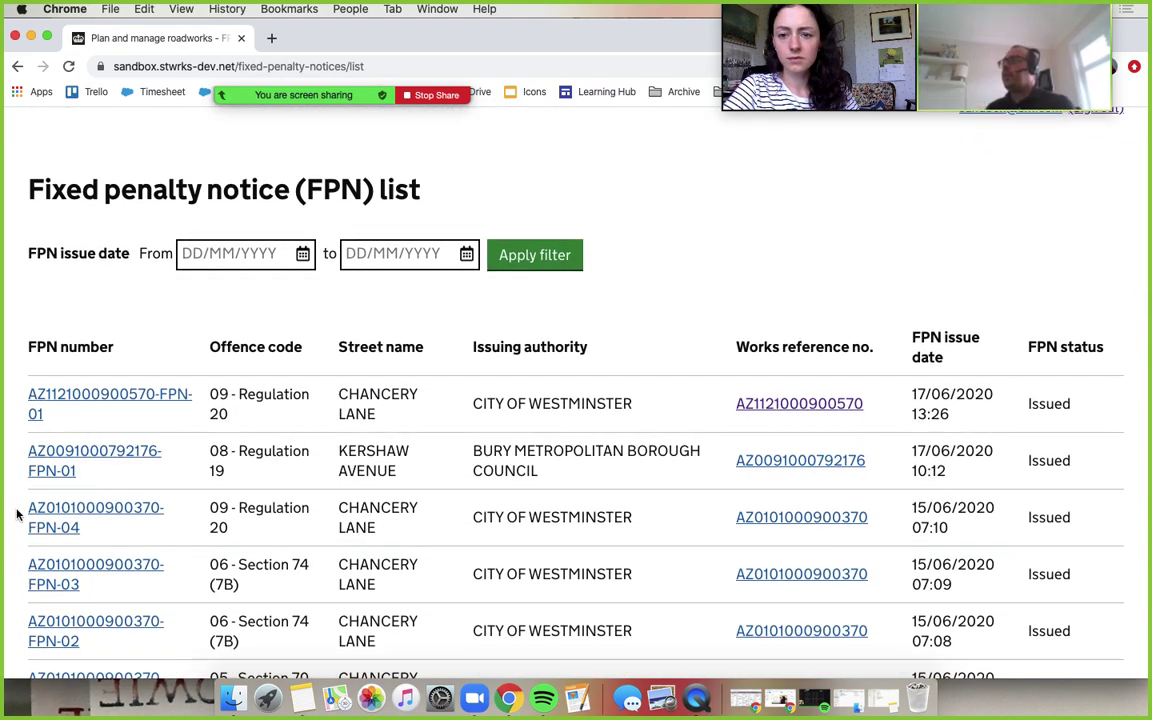
{"action": "scroll", "coordinate": [16, 514], "scroll_direction": "down", "scroll_amount": 1}
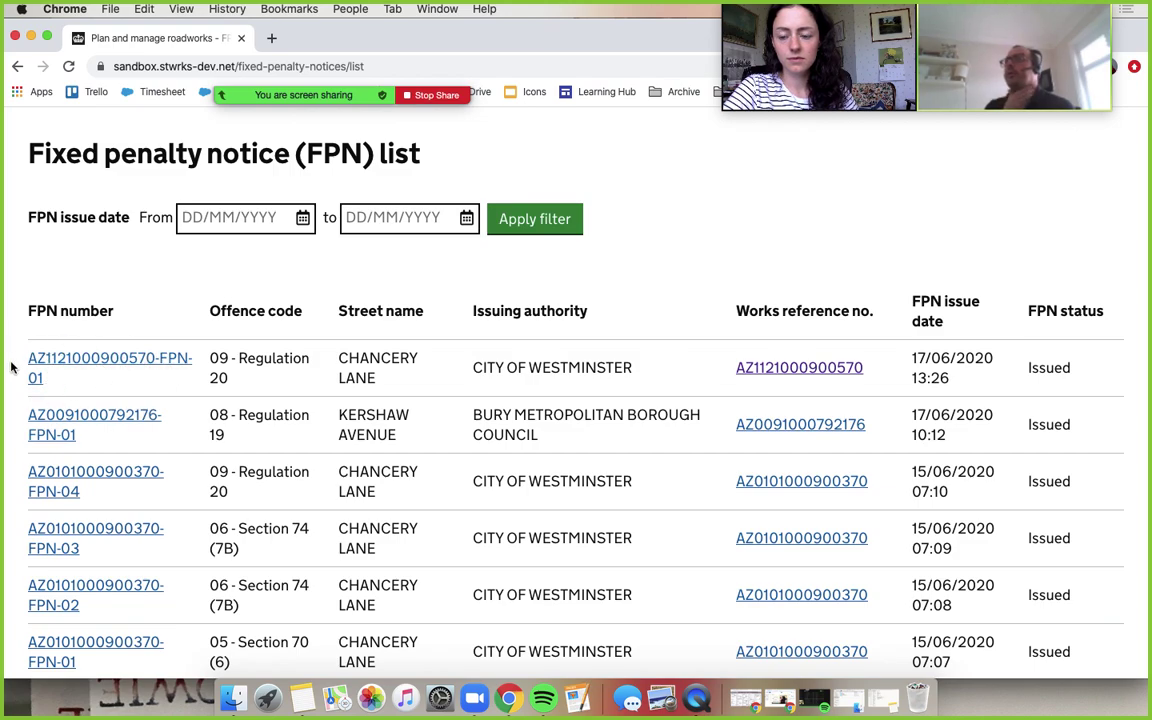
{"action": "left_click", "coordinate": [71, 360]}
{"action": "scroll", "coordinate": [95, 482], "scroll_direction": "down", "scroll_amount": 3}
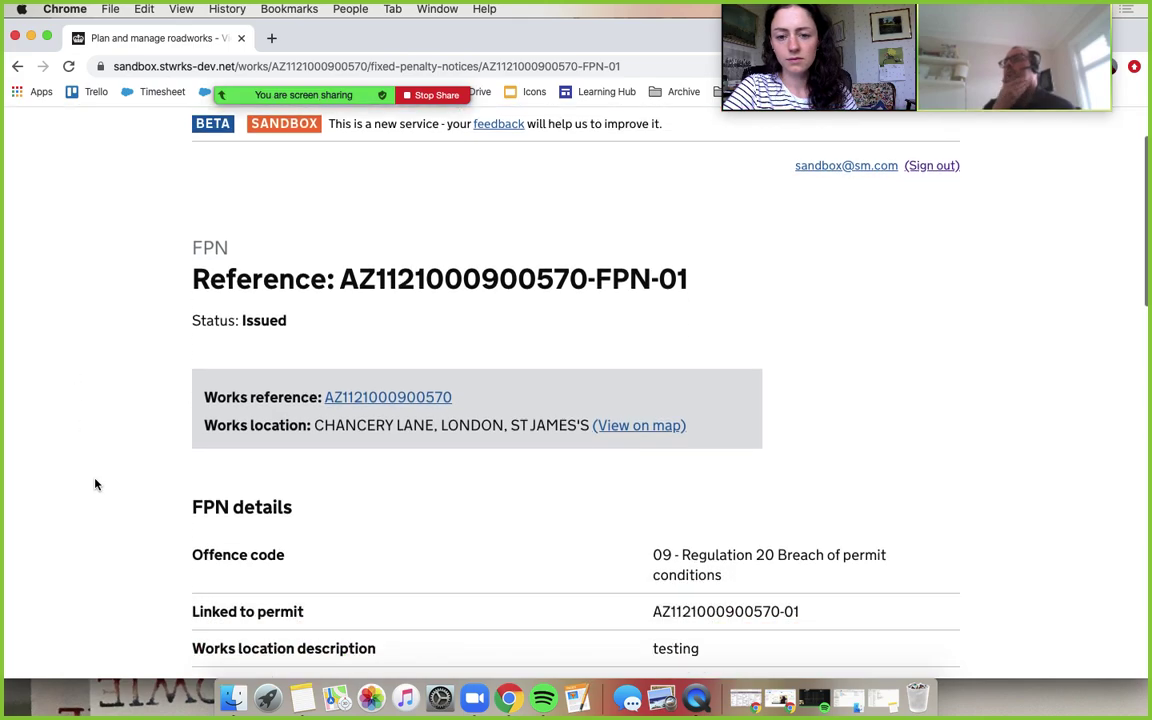
{"action": "scroll", "coordinate": [95, 484], "scroll_direction": "down", "scroll_amount": 3}
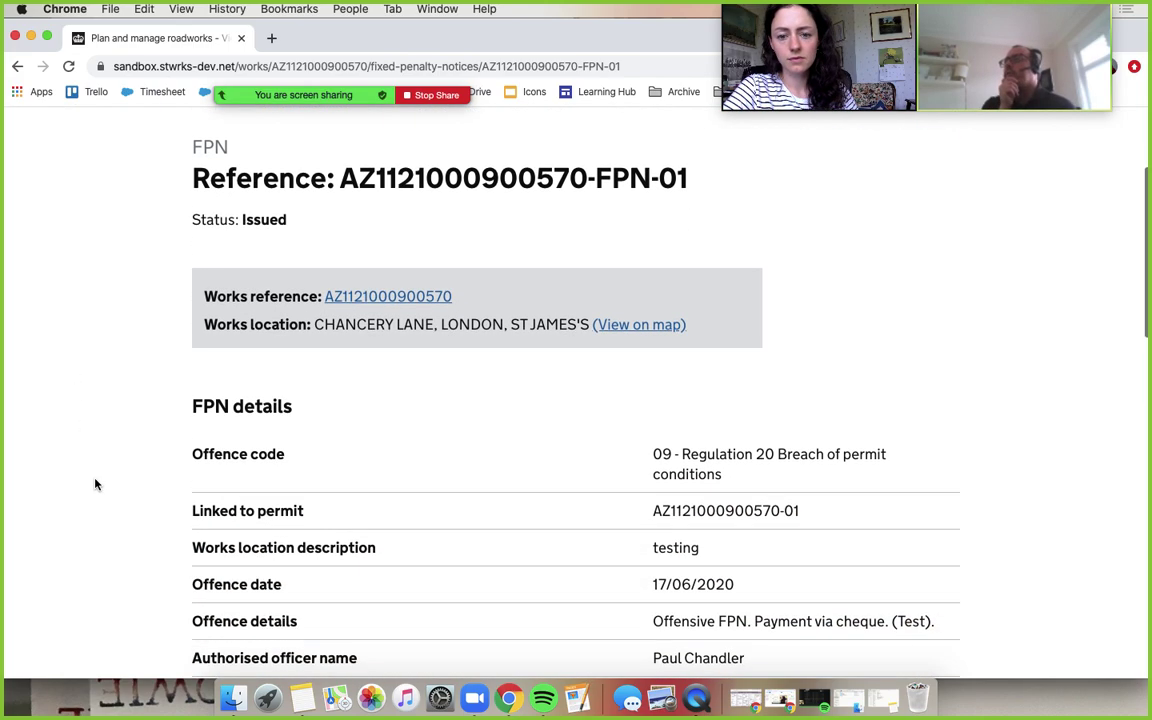
{"action": "scroll", "coordinate": [95, 484], "scroll_direction": "down", "scroll_amount": 1}
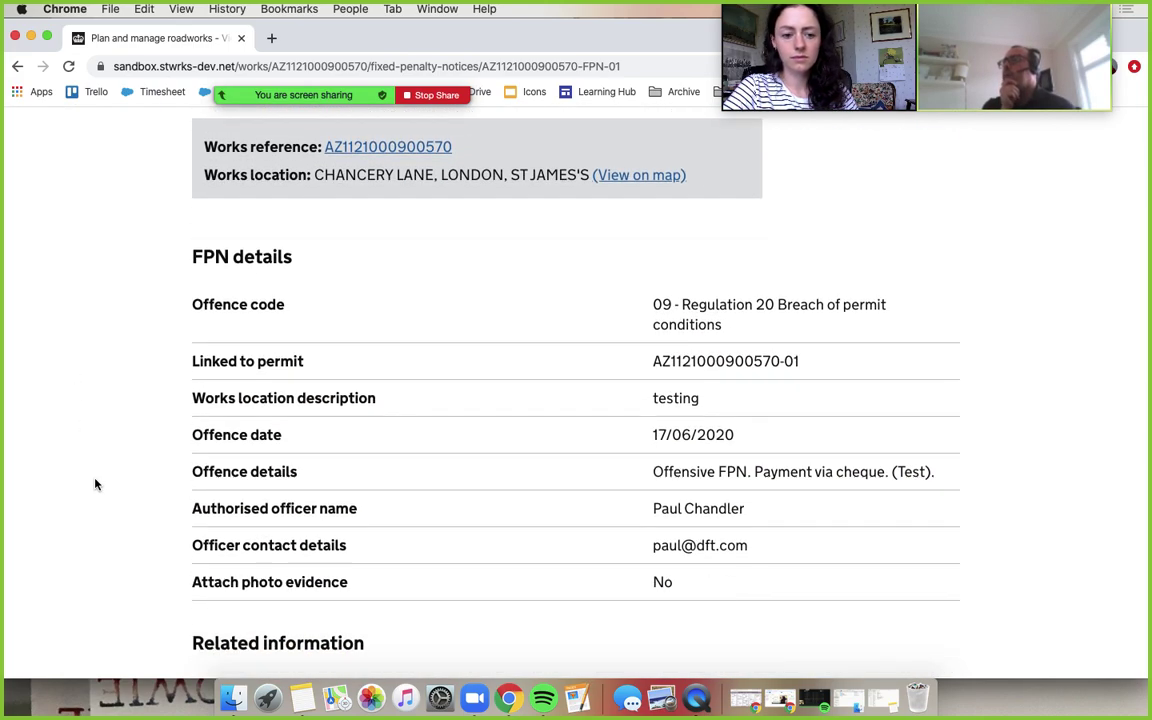
{"action": "scroll", "coordinate": [95, 484], "scroll_direction": "down", "scroll_amount": 2}
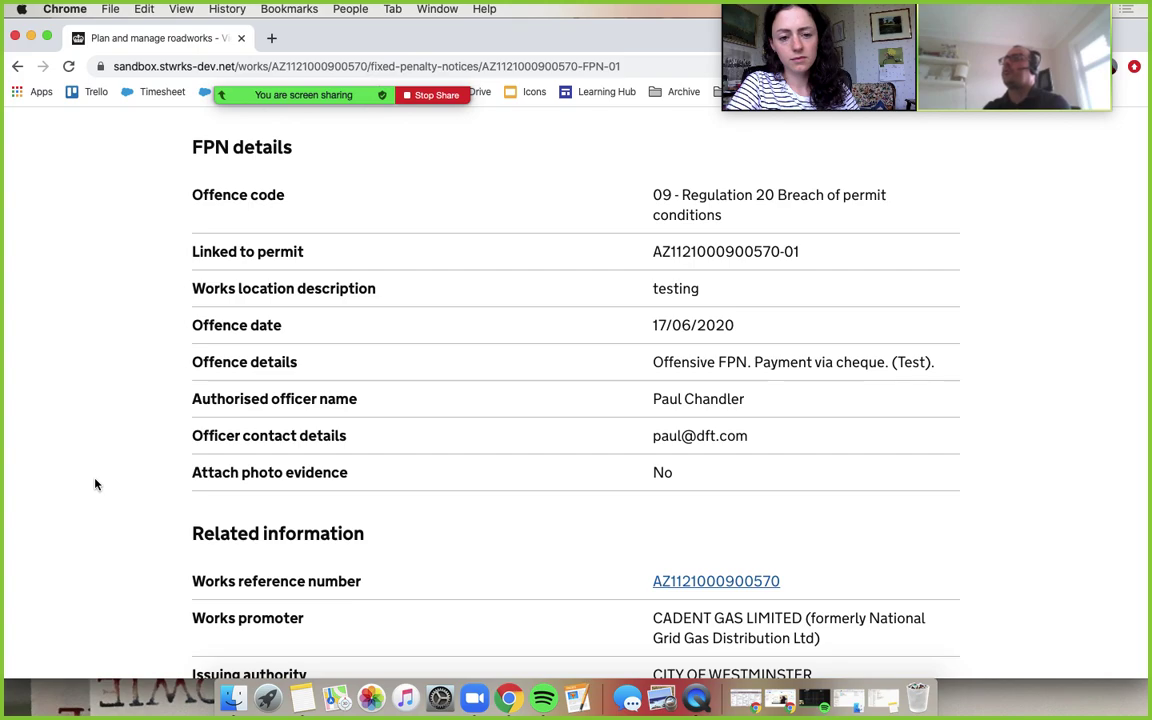
{"action": "scroll", "coordinate": [95, 484], "scroll_direction": "down", "scroll_amount": 5}
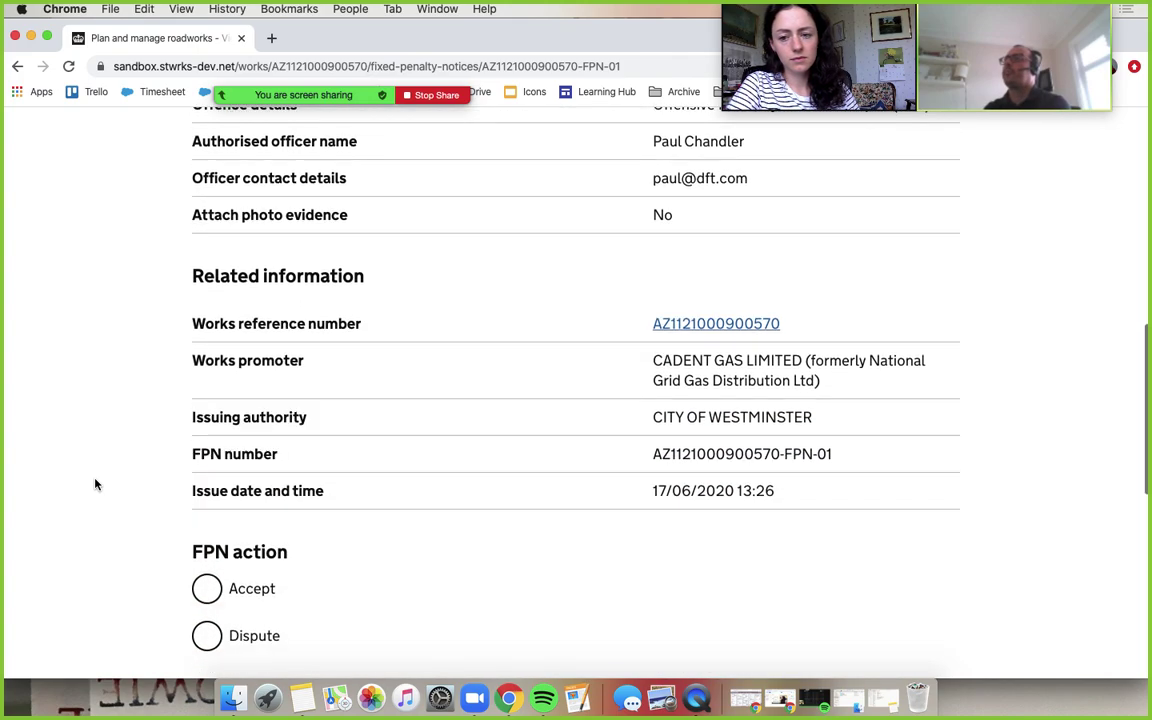
{"action": "scroll", "coordinate": [95, 484], "scroll_direction": "down", "scroll_amount": 1}
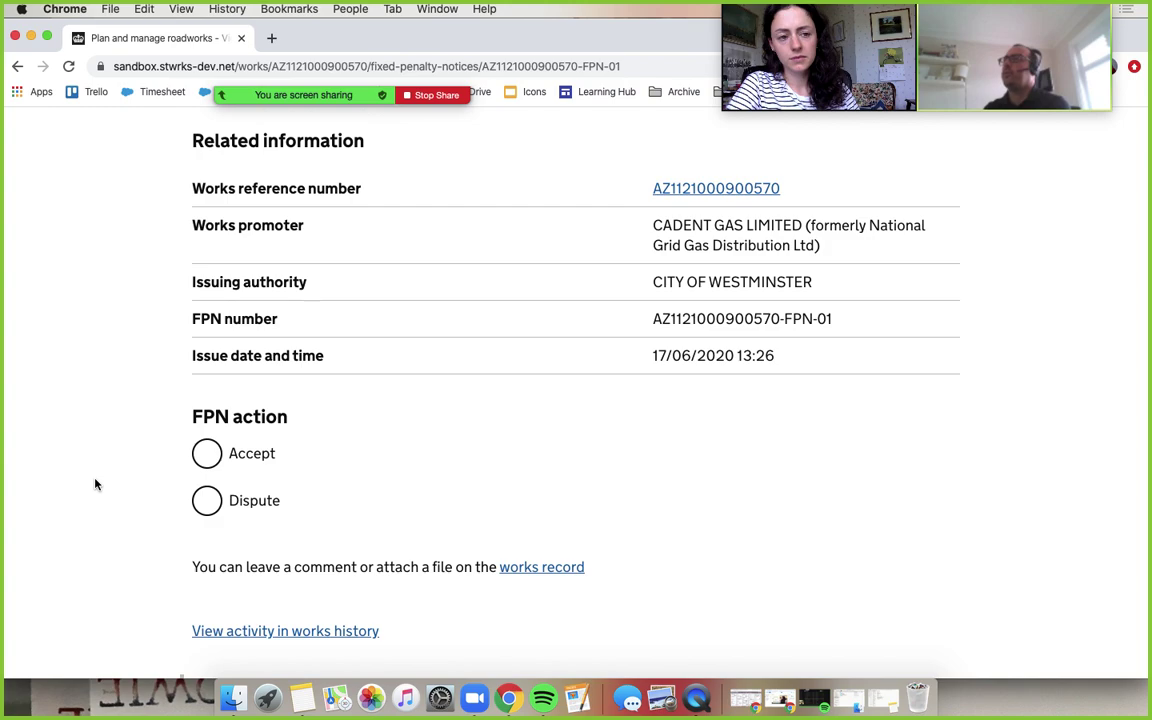
Pick Accept as the FPN action, briefly try Dispute, then return to Accept.
{"action": "left_click", "coordinate": [276, 463]}
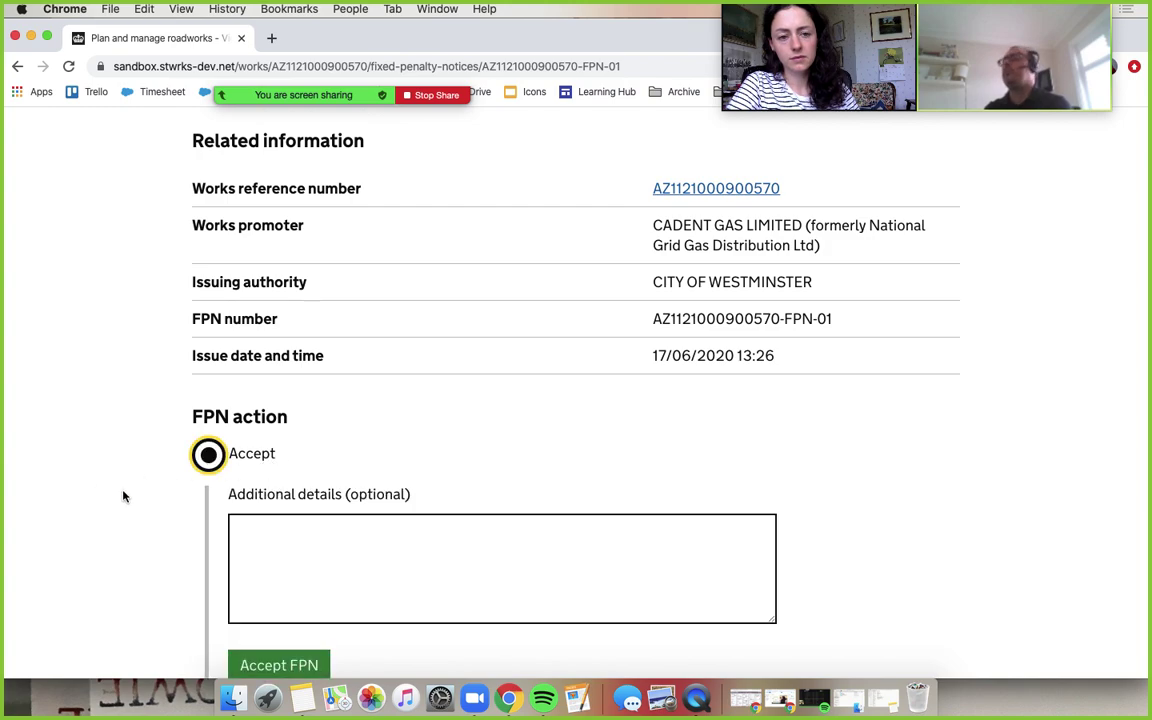
{"action": "scroll", "coordinate": [147, 545], "scroll_direction": "down", "scroll_amount": 3}
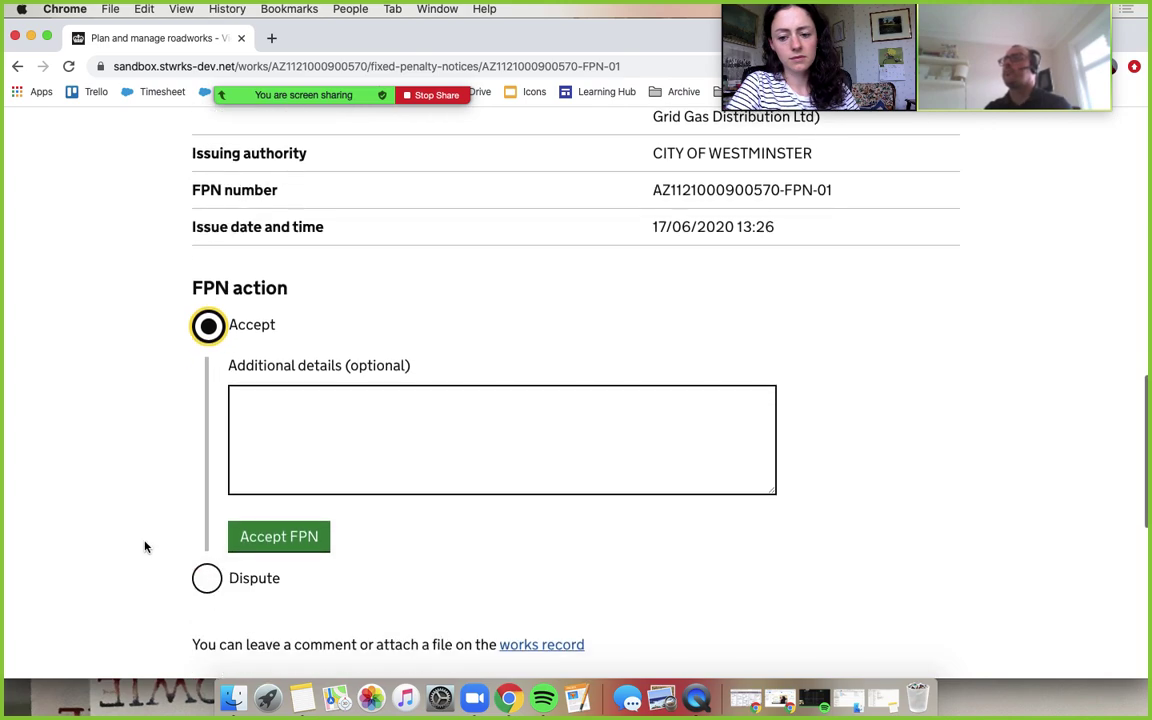
{"action": "left_click", "coordinate": [211, 579]}
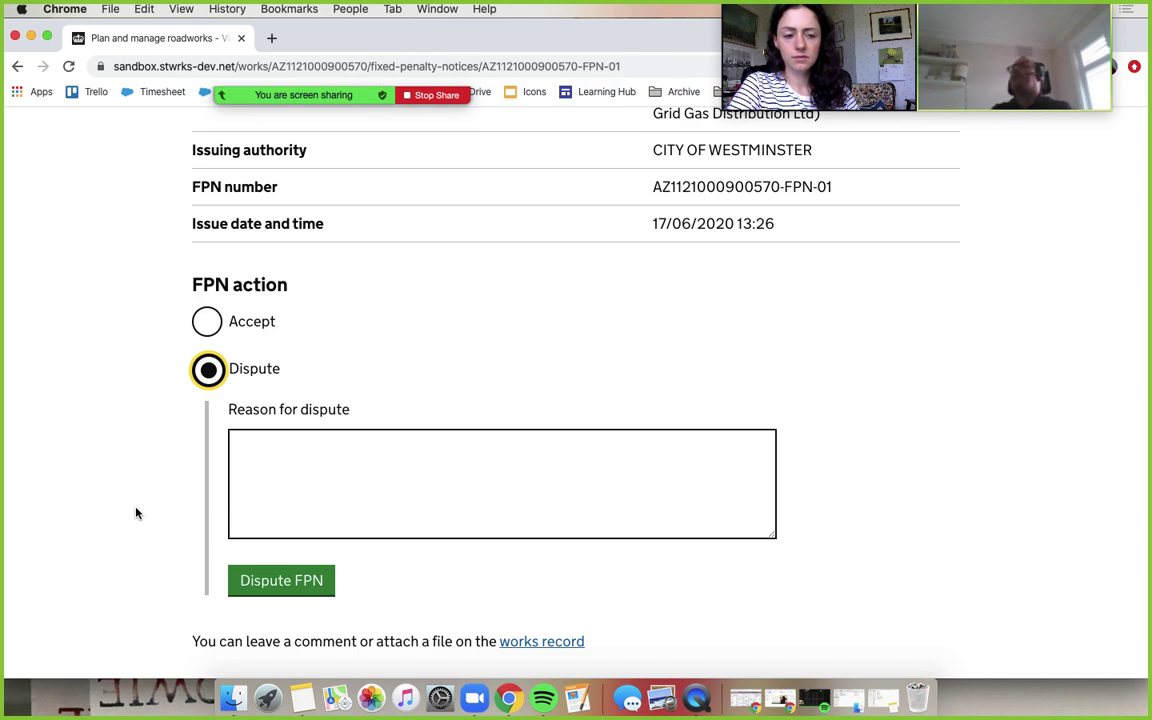
{"action": "left_click", "coordinate": [210, 333]}
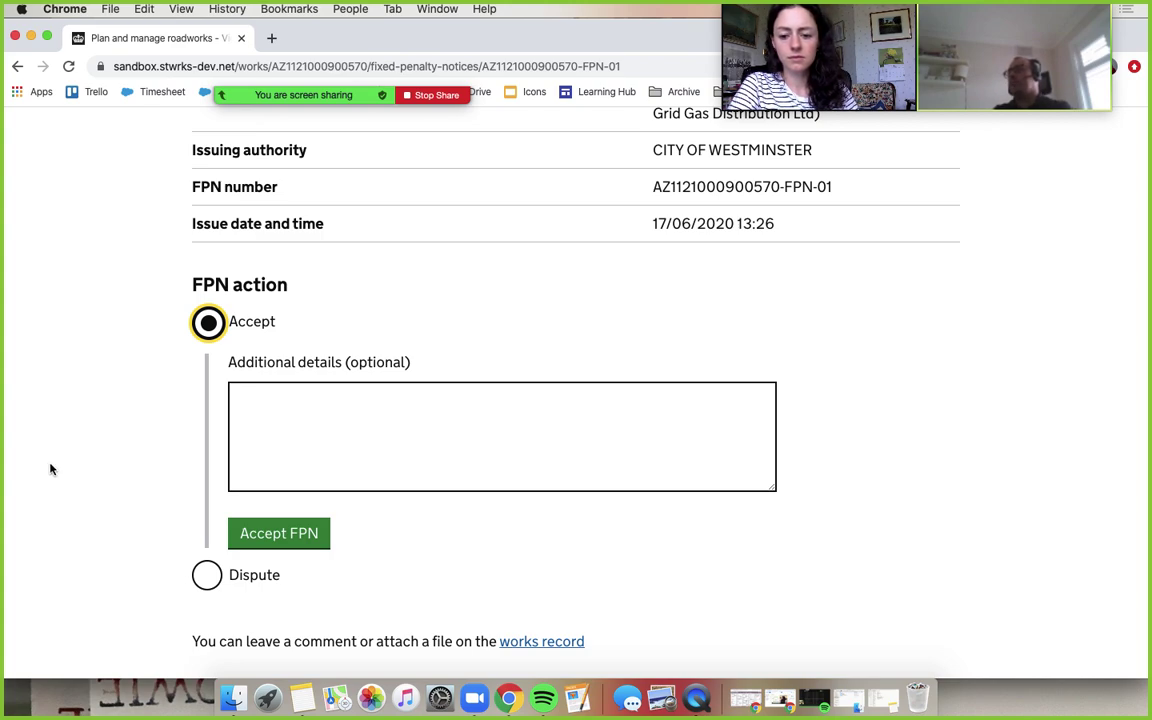
{"action": "left_click", "coordinate": [272, 538]}
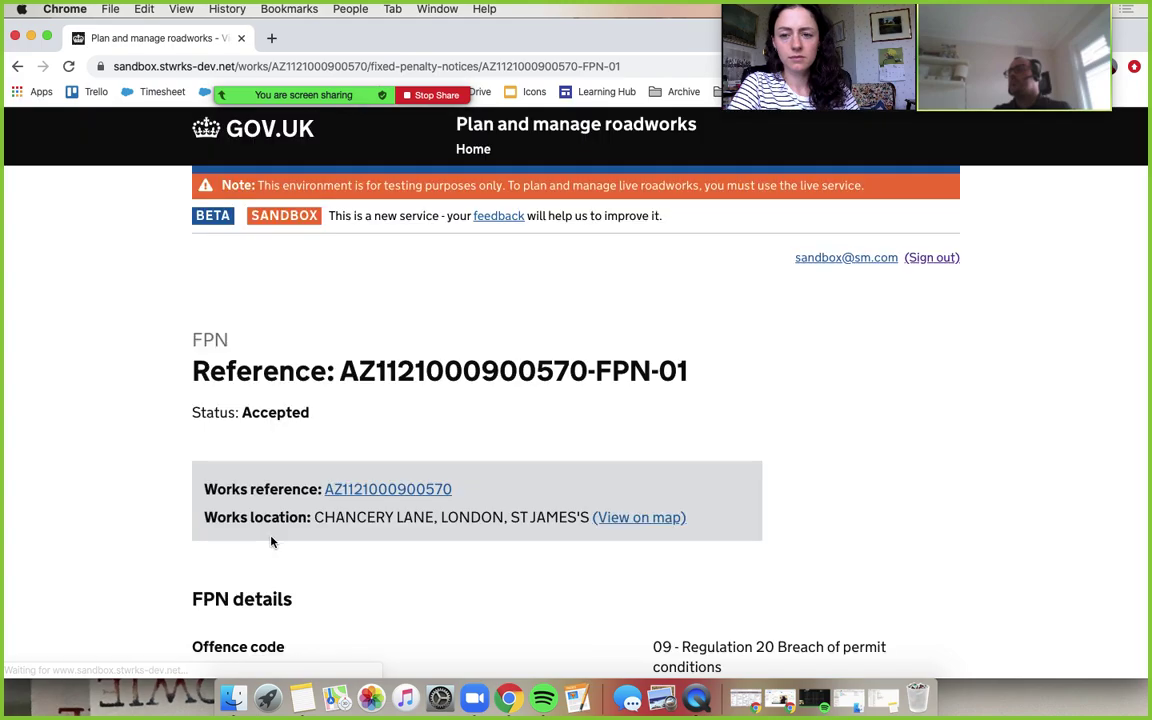
{"action": "scroll", "coordinate": [116, 545], "scroll_direction": "down", "scroll_amount": 2}
{"action": "scroll", "coordinate": [116, 546], "scroll_direction": "down", "scroll_amount": 5}
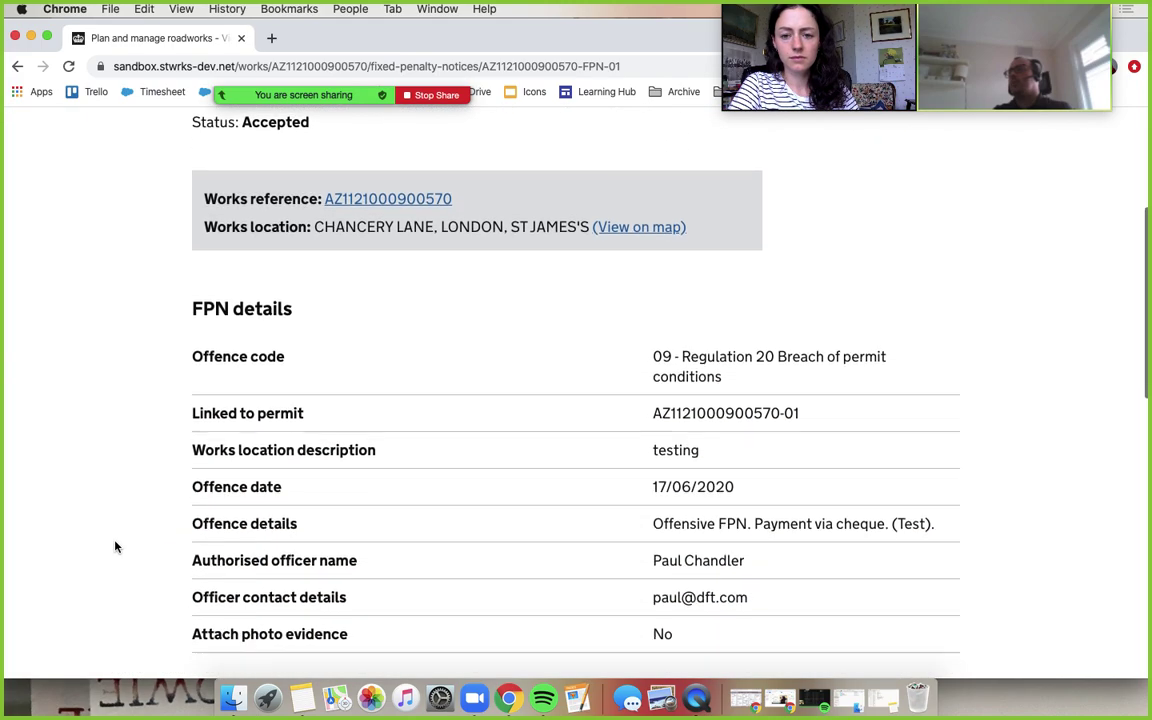
{"action": "scroll", "coordinate": [116, 546], "scroll_direction": "down", "scroll_amount": 5}
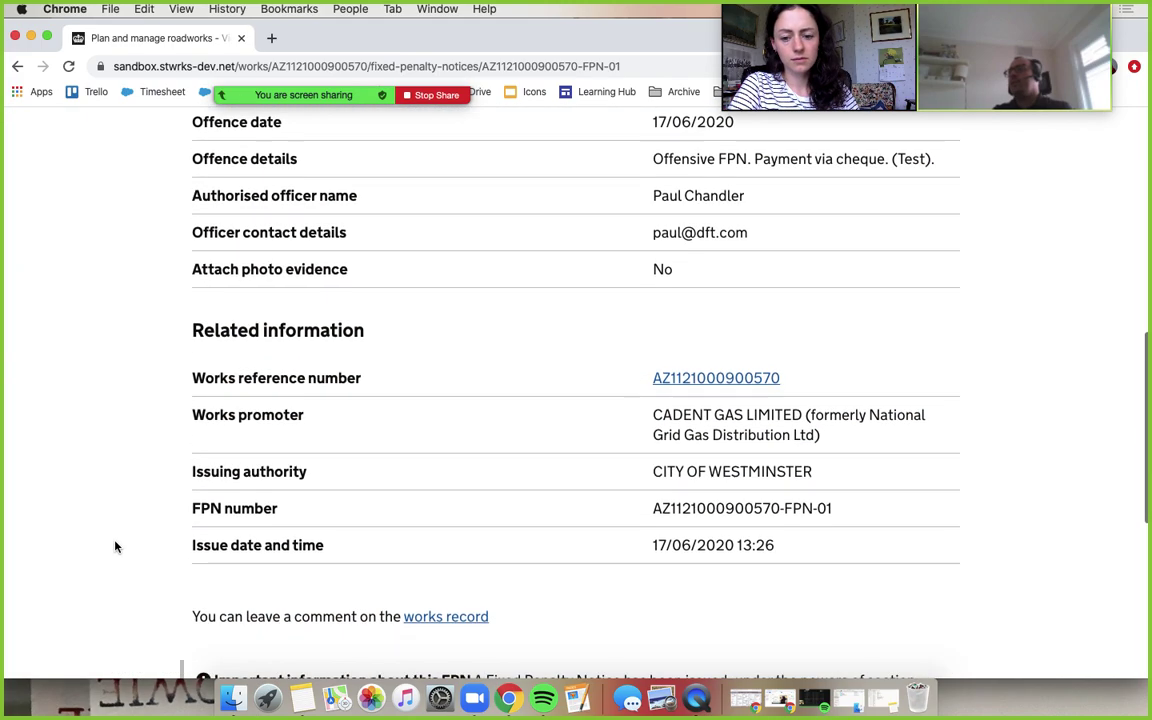
{"action": "scroll", "coordinate": [116, 546], "scroll_direction": "down", "scroll_amount": 3}
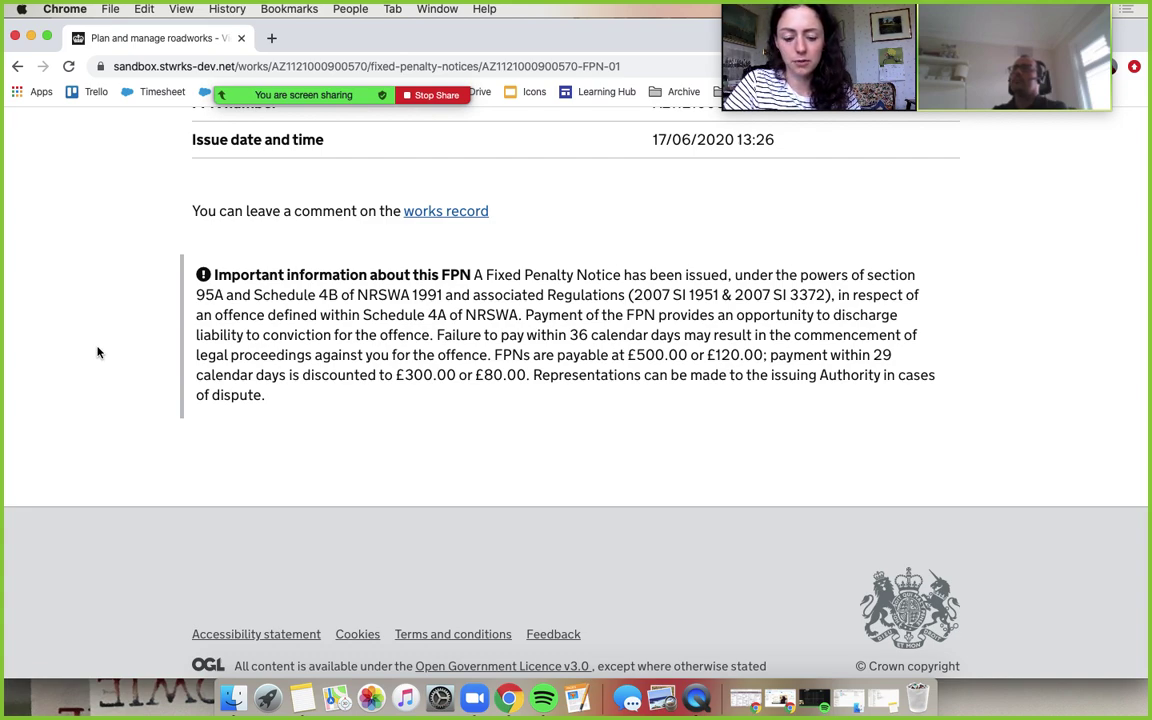
{"action": "right_click", "coordinate": [98, 352]}
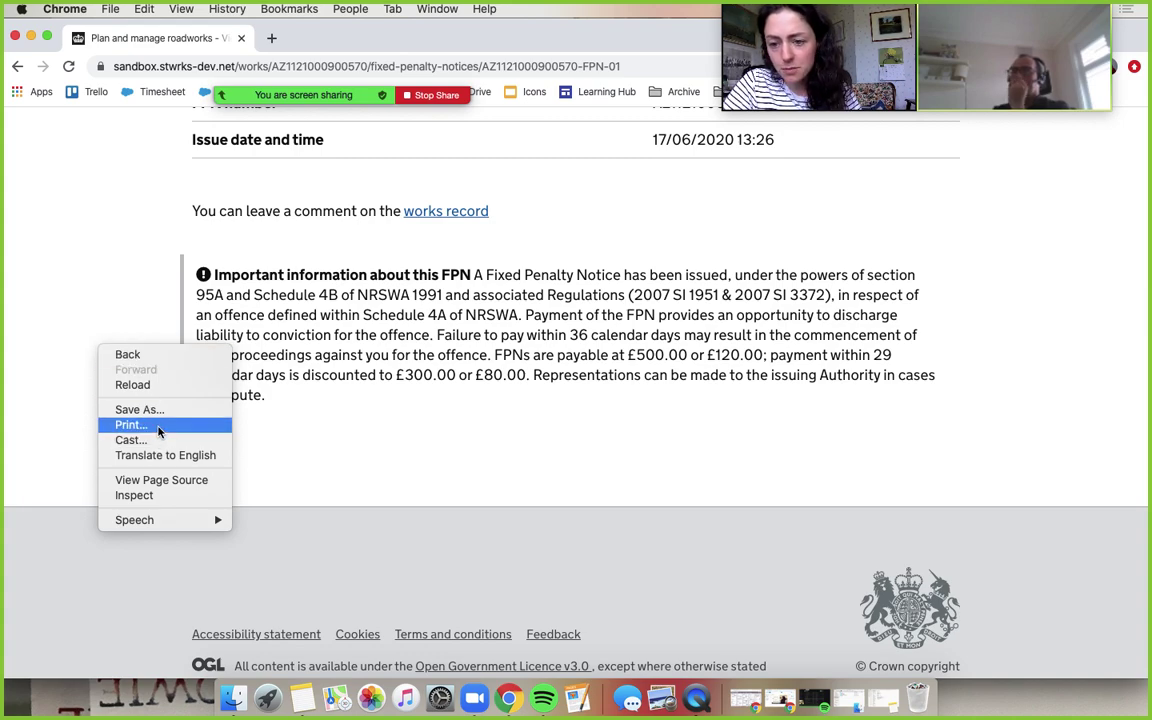
{"action": "left_click", "coordinate": [131, 425]}
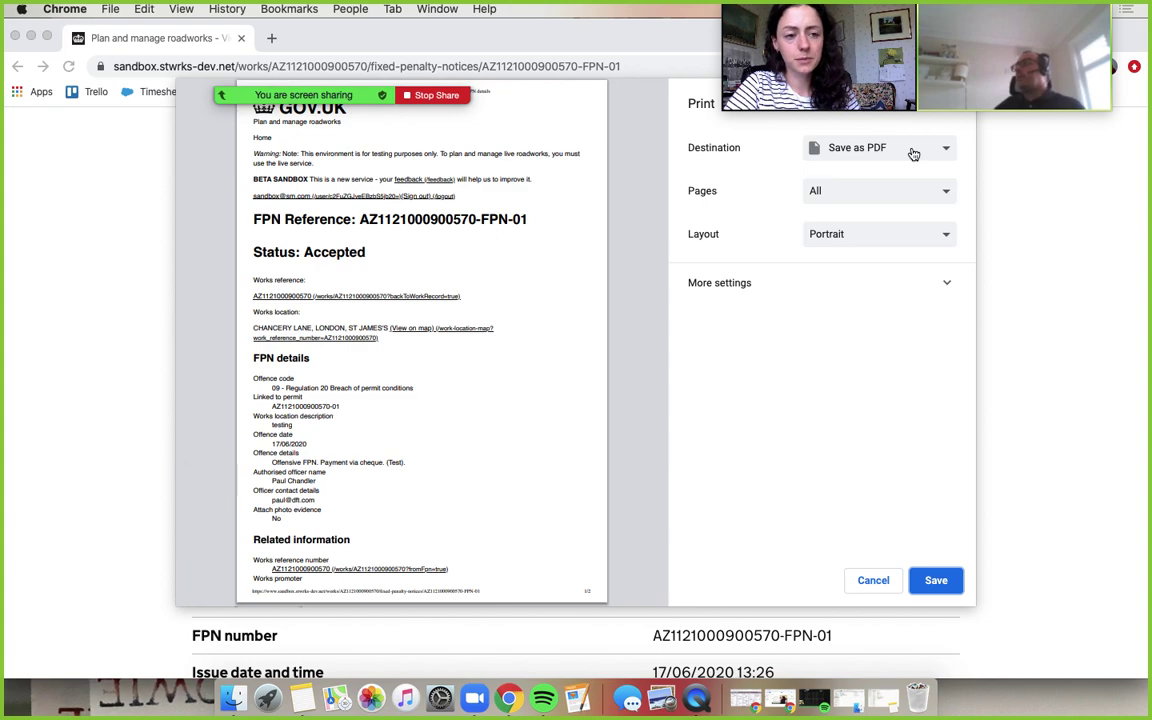
{"action": "left_click", "coordinate": [911, 152]}
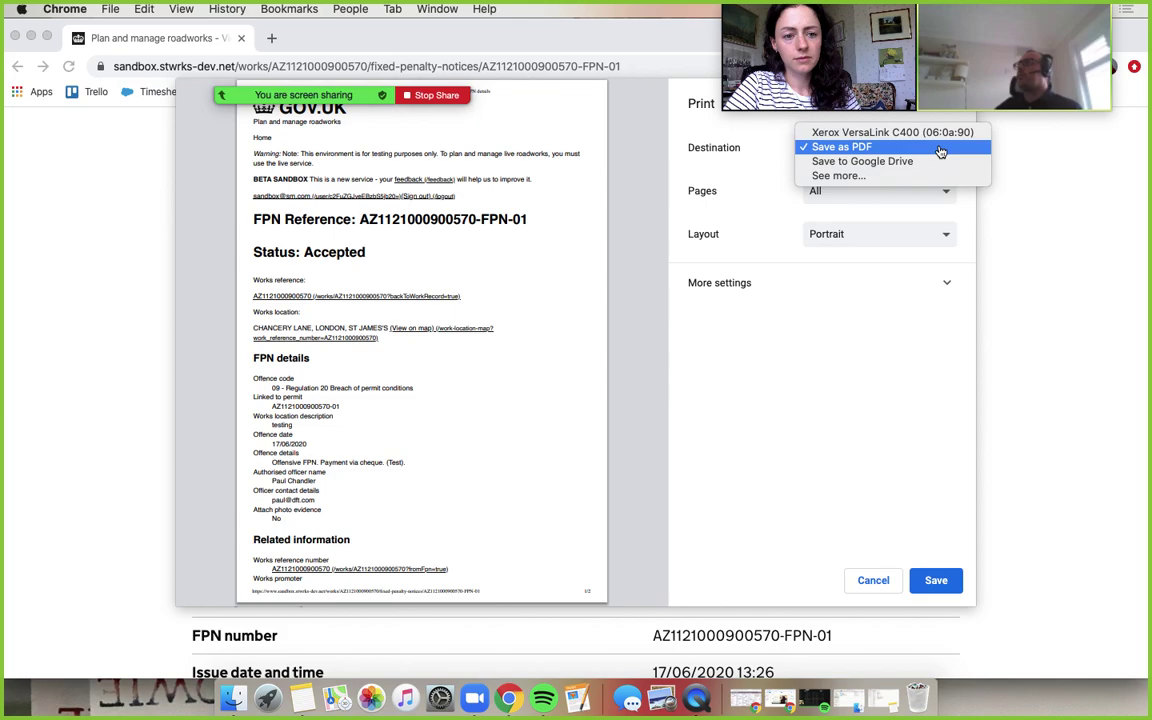
{"action": "left_click", "coordinate": [941, 148]}
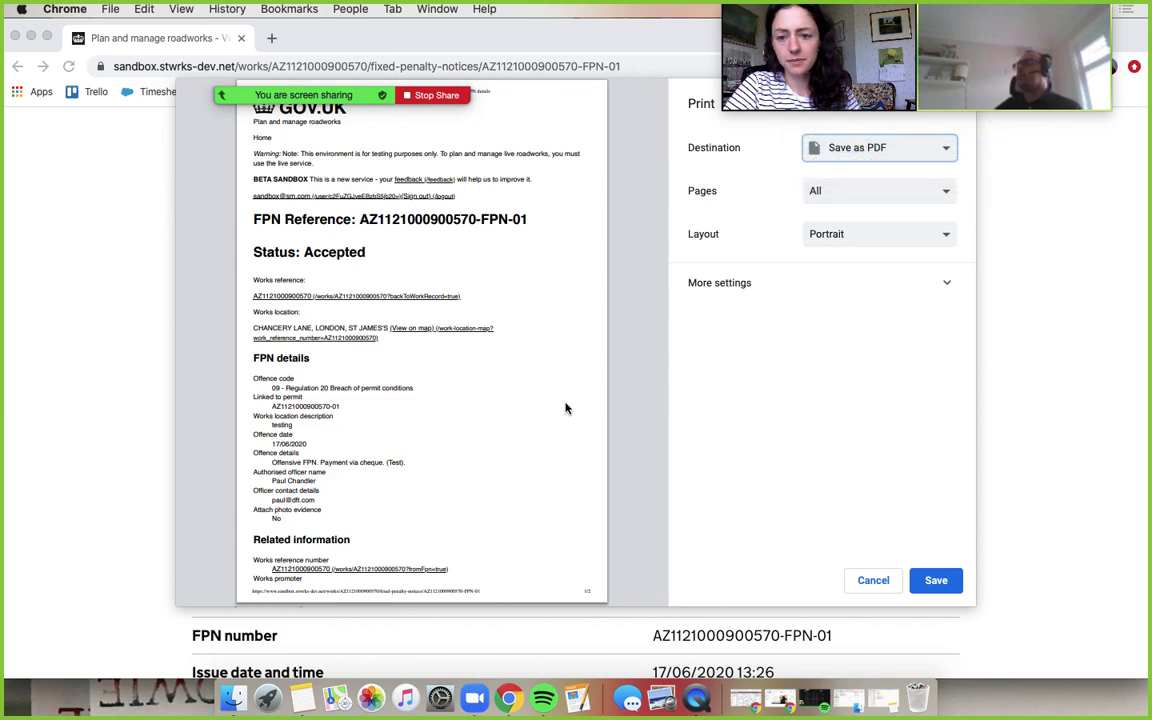
{"action": "scroll", "coordinate": [565, 408], "scroll_direction": "down", "scroll_amount": 5}
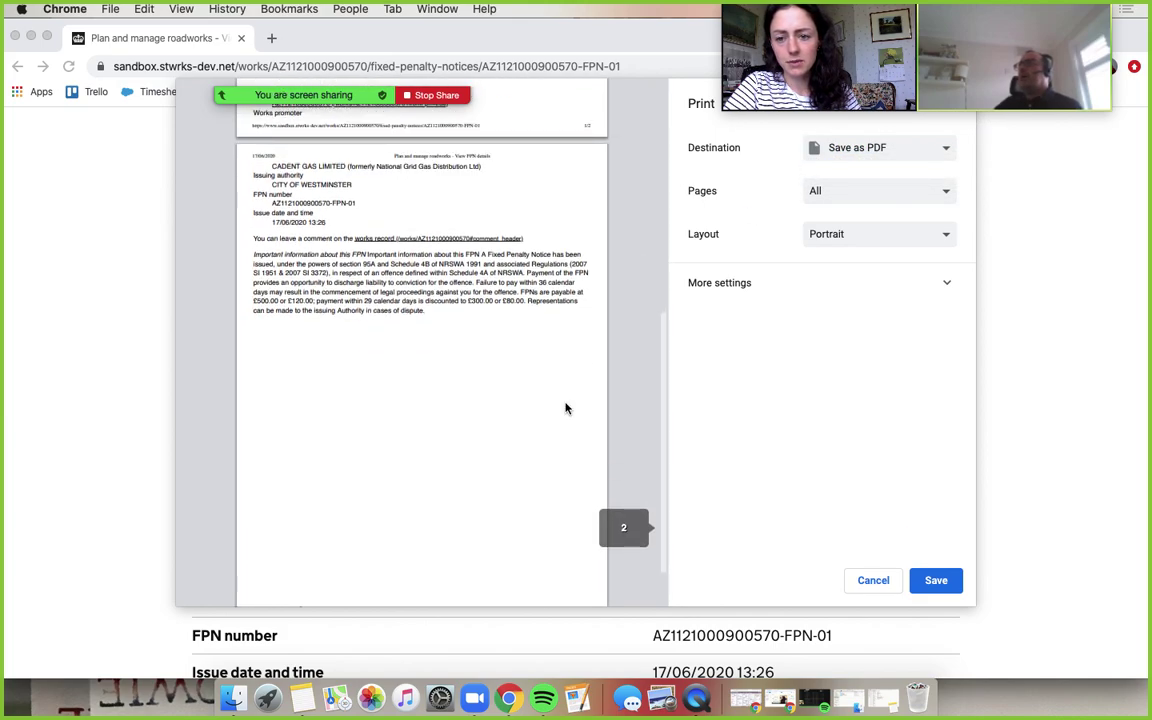
{"action": "scroll", "coordinate": [512, 325], "scroll_direction": "up", "scroll_amount": 1}
{"action": "scroll", "coordinate": [512, 325], "scroll_direction": "up", "scroll_amount": 5}
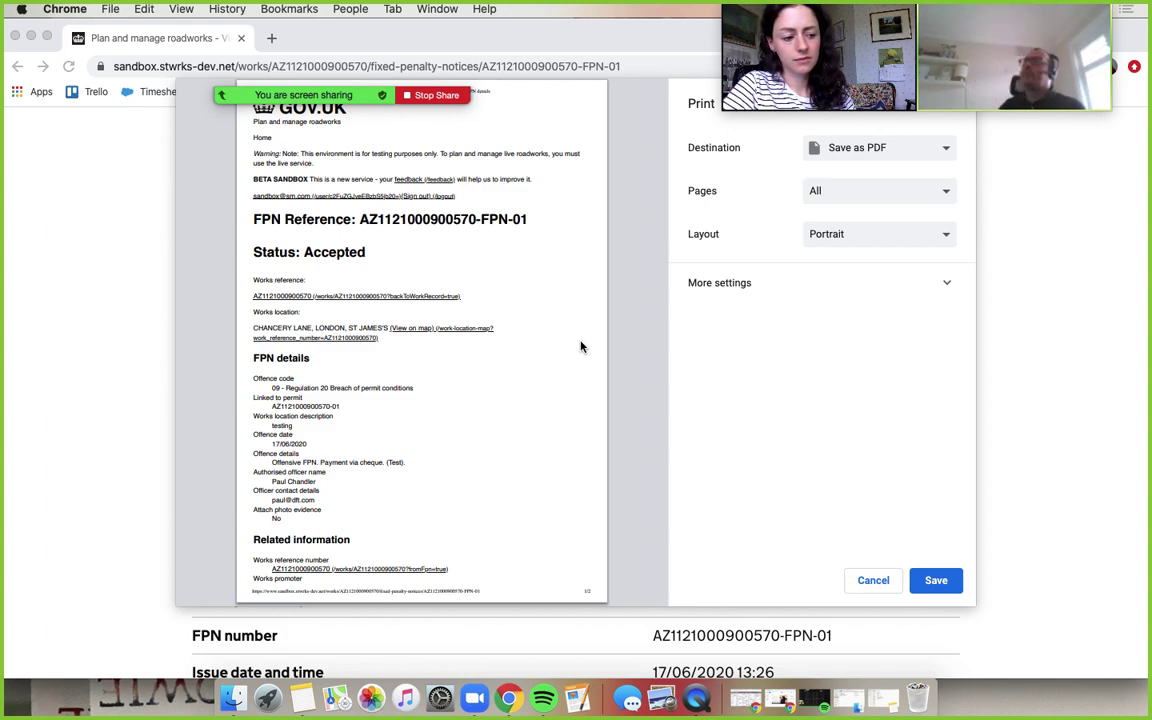
{"action": "scroll", "coordinate": [581, 347], "scroll_direction": "down", "scroll_amount": 10}
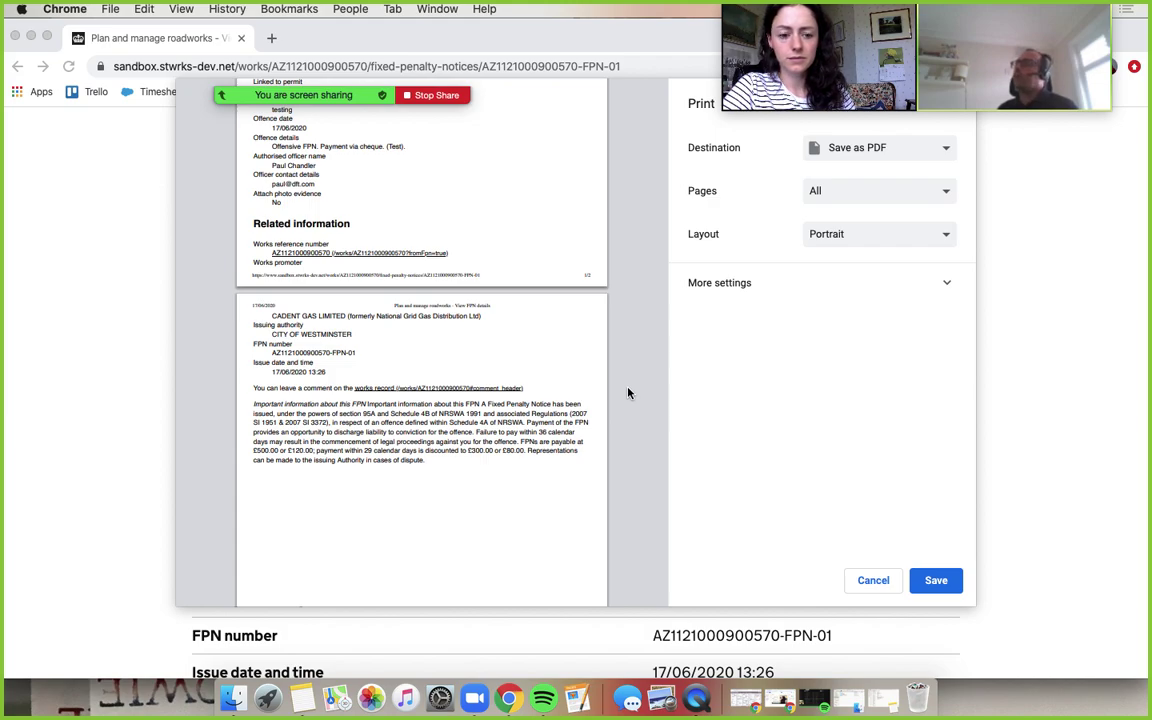
{"action": "left_click", "coordinate": [880, 589]}
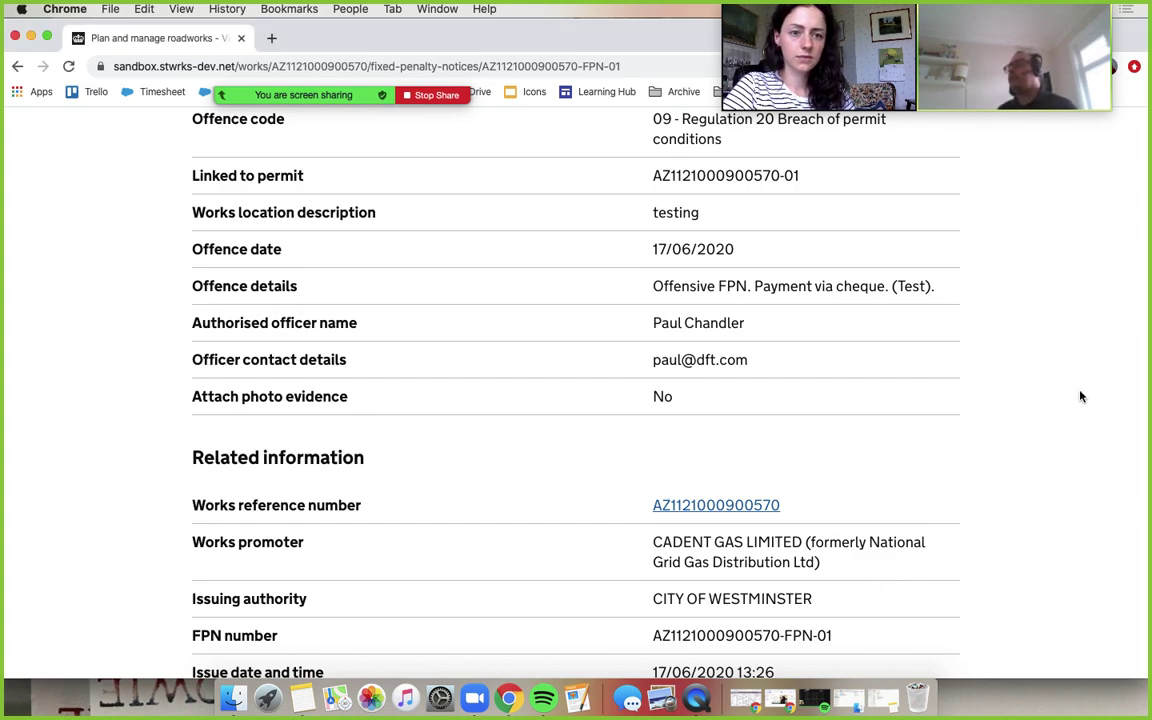
{"action": "scroll", "coordinate": [144, 362], "scroll_direction": "up", "scroll_amount": 5}
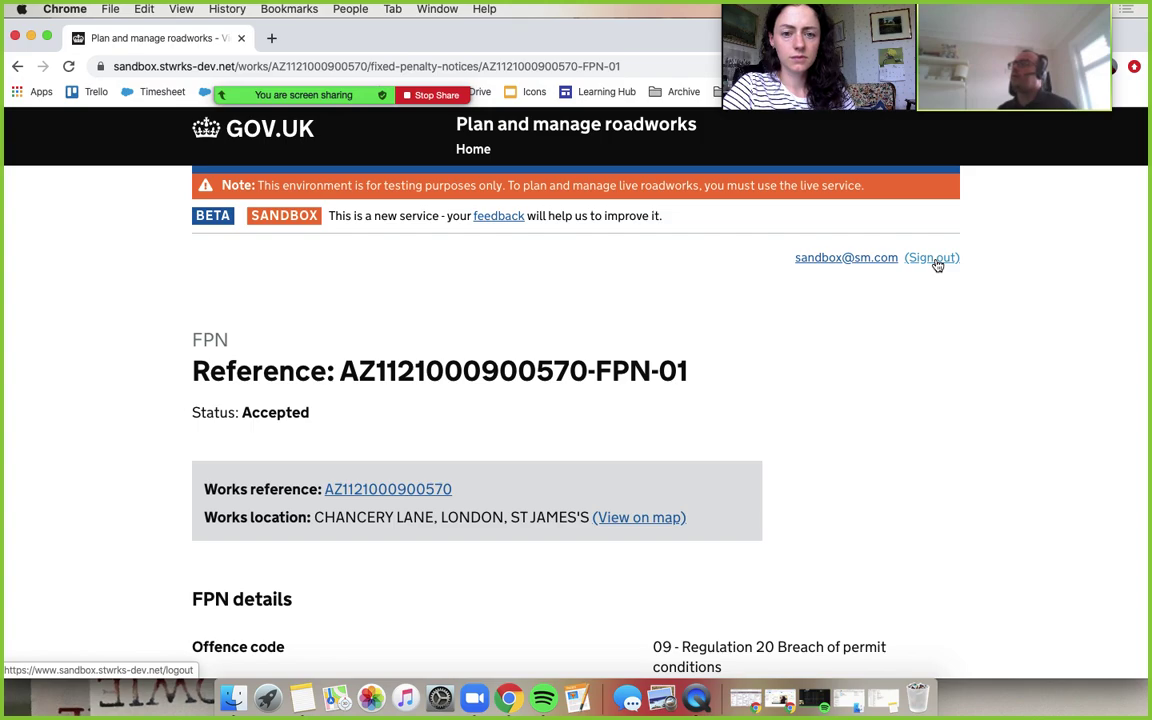
Sign out, then sign back in with the saved highway authority login.
{"action": "left_click", "coordinate": [936, 260]}
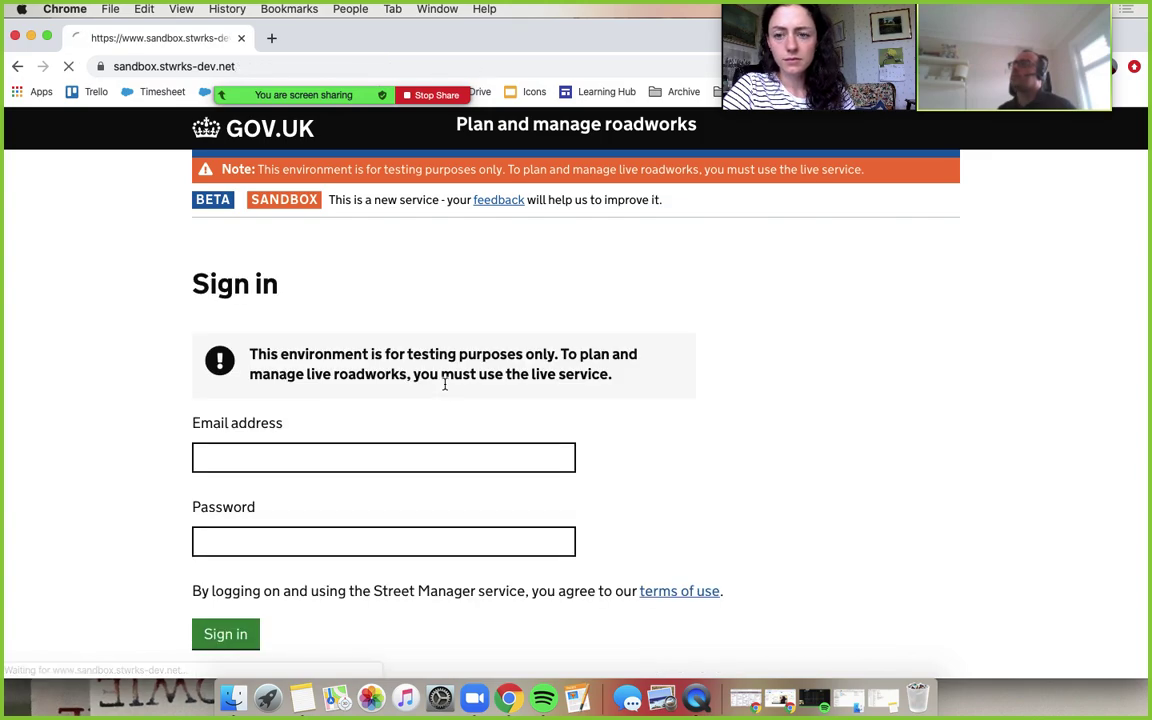
{"action": "left_click", "coordinate": [306, 456]}
{"action": "left_click", "coordinate": [306, 456]}
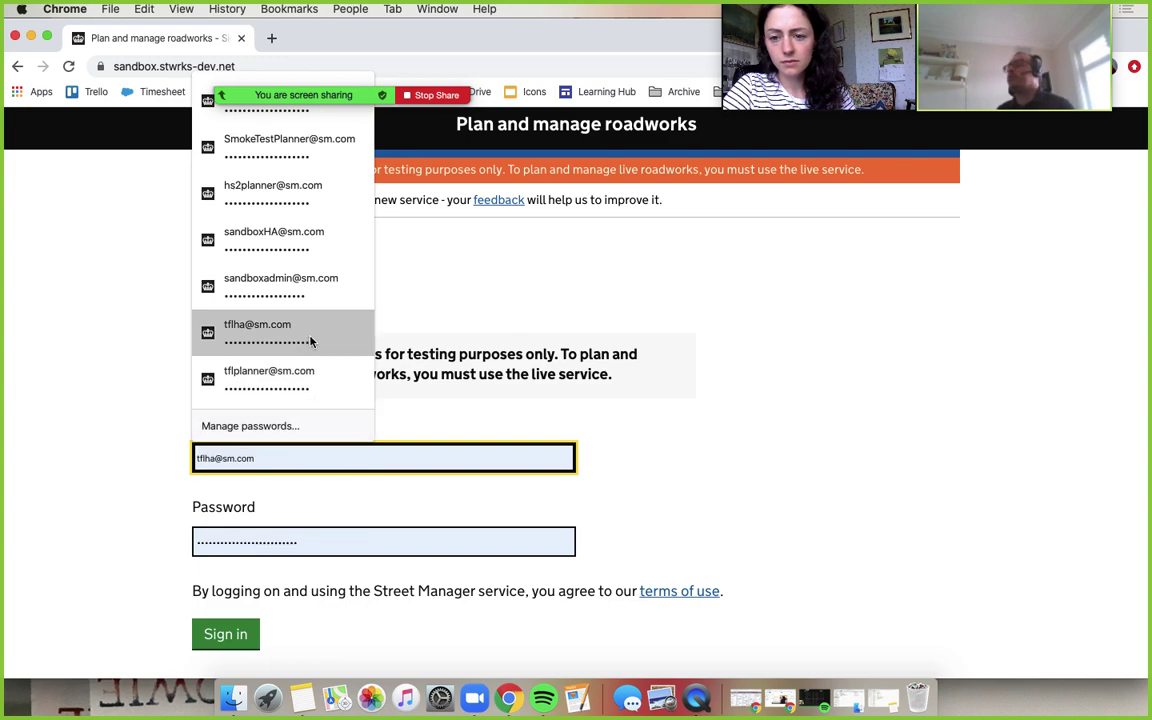
{"action": "left_click", "coordinate": [316, 245]}
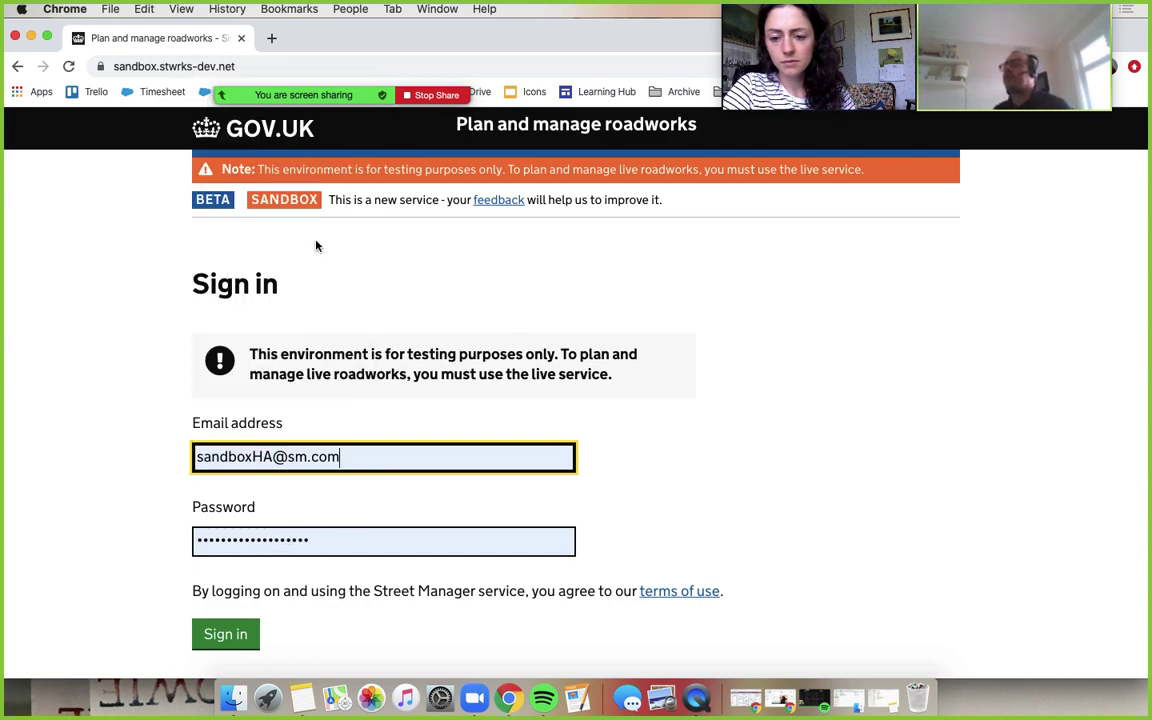
{"action": "left_click", "coordinate": [237, 634]}
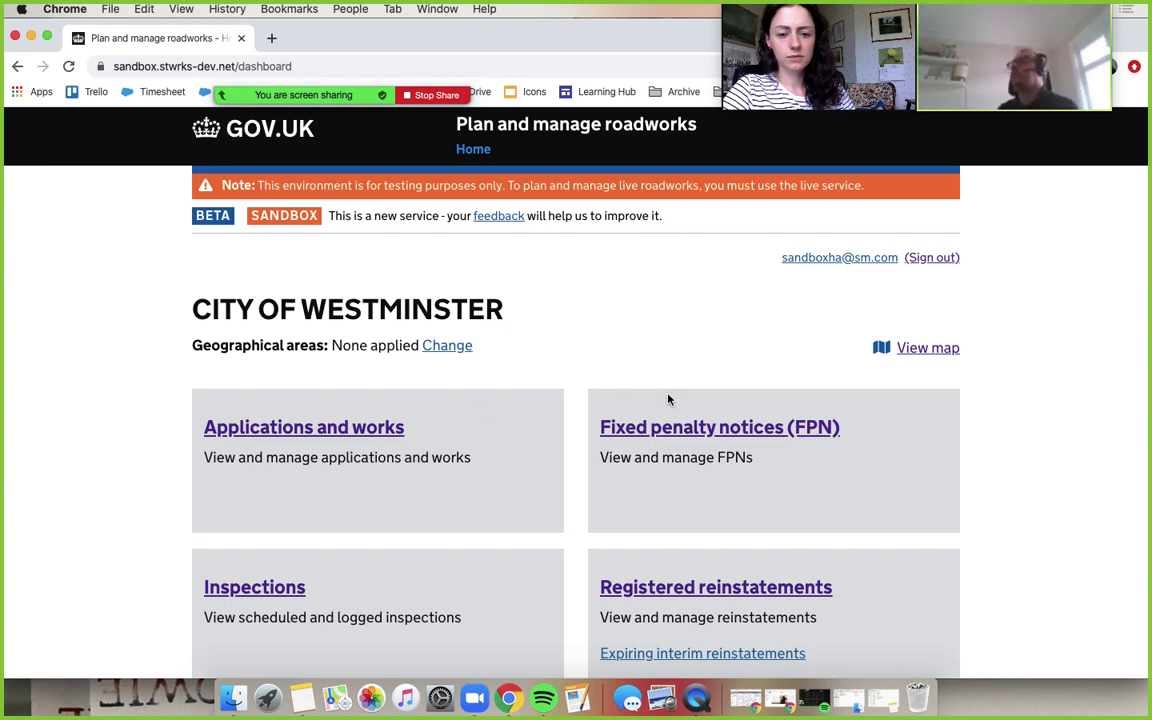
{"action": "left_click", "coordinate": [638, 427]}
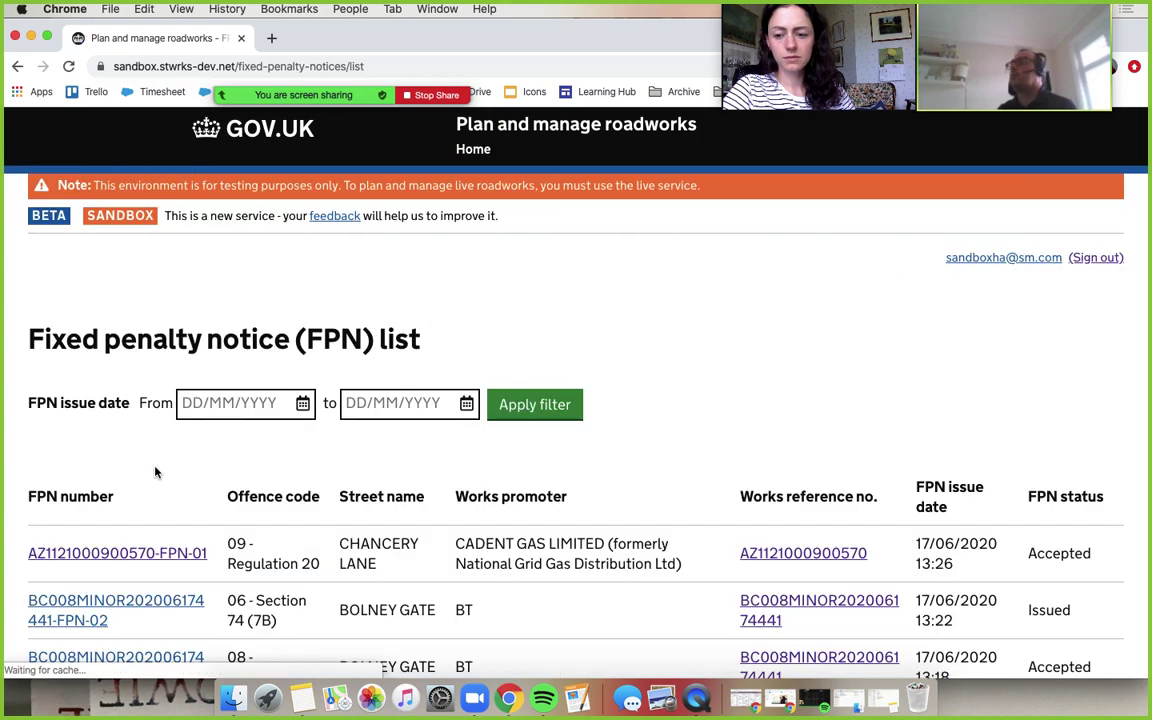
{"action": "scroll", "coordinate": [3, 486], "scroll_direction": "down", "scroll_amount": 3}
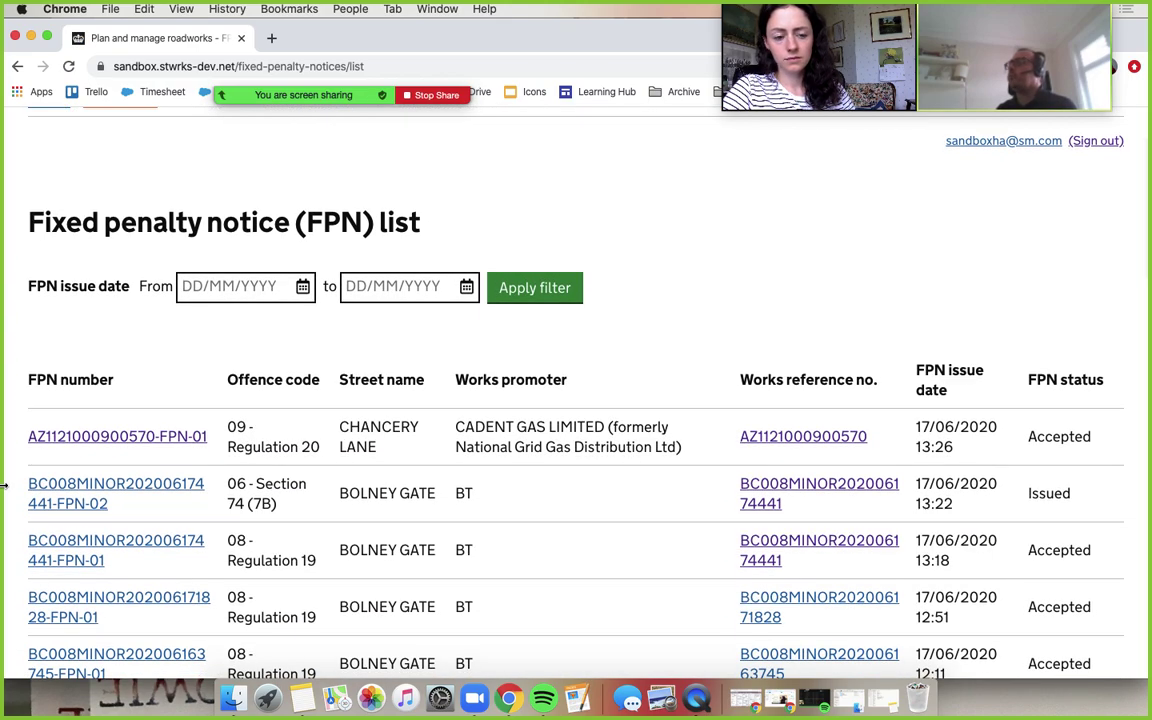
{"action": "scroll", "coordinate": [3, 486], "scroll_direction": "down", "scroll_amount": 2}
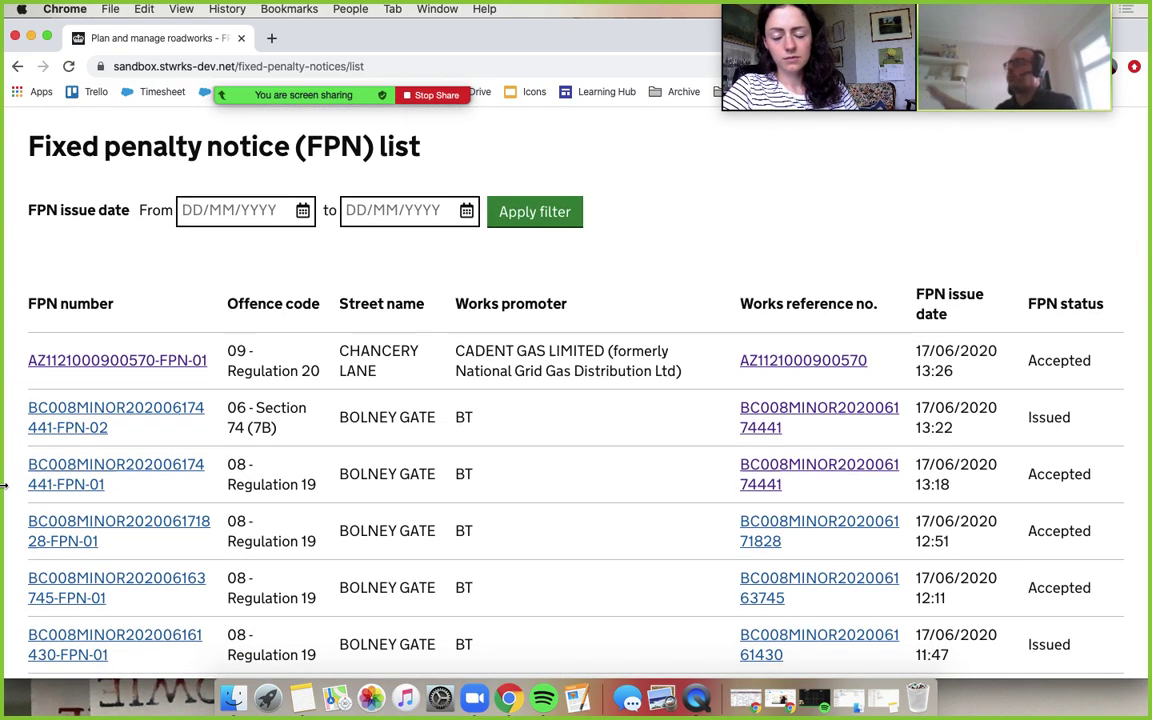
{"action": "left_click", "coordinate": [128, 366]}
Scroll down to the FPN action section and choose Mark FPN as paid.
{"action": "scroll", "coordinate": [69, 401], "scroll_direction": "down", "scroll_amount": 3}
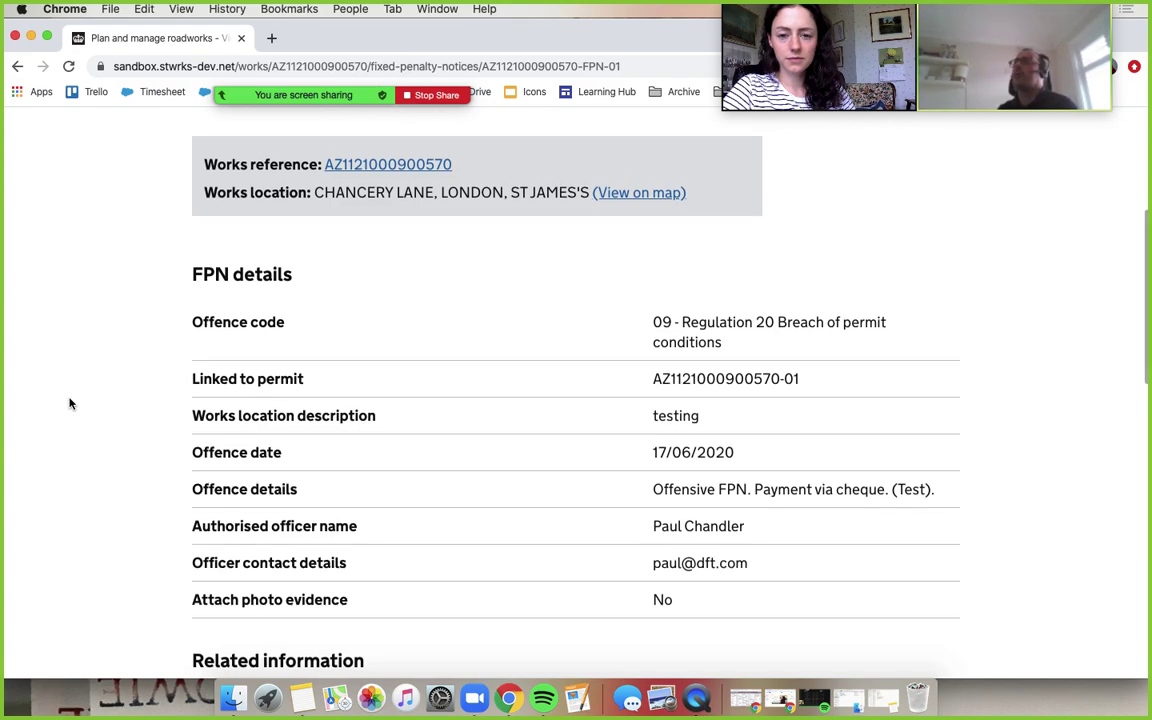
{"action": "scroll", "coordinate": [69, 403], "scroll_direction": "down", "scroll_amount": 8}
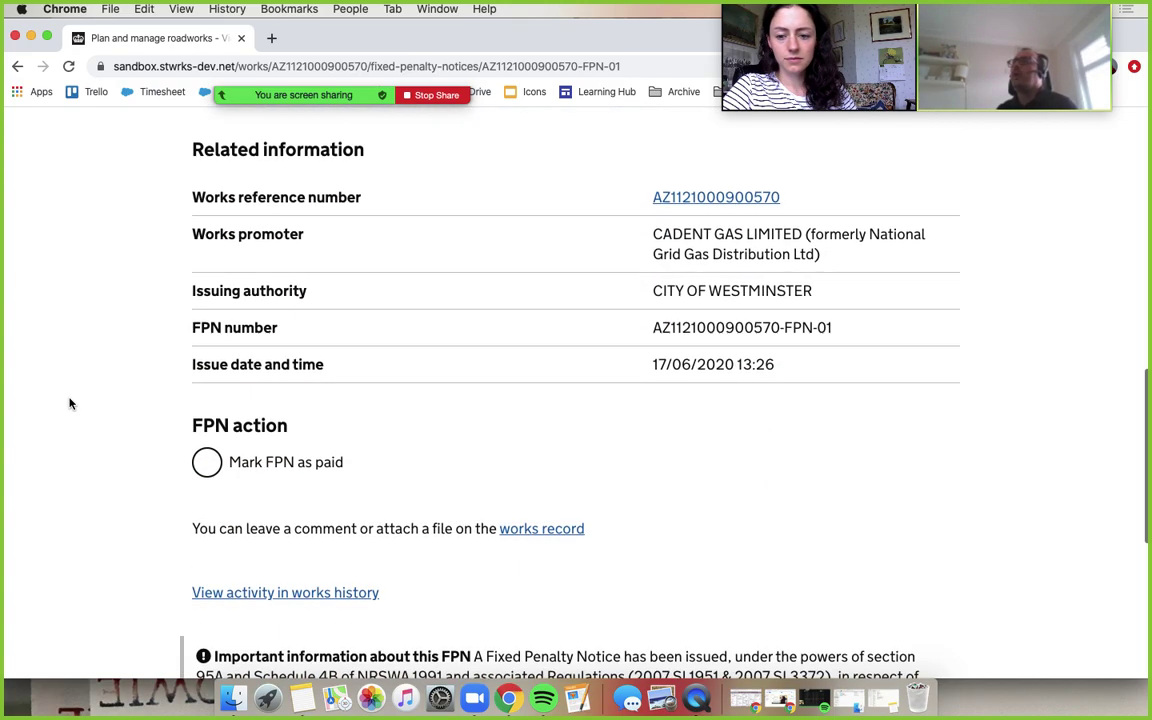
{"action": "scroll", "coordinate": [69, 403], "scroll_direction": "down", "scroll_amount": 3}
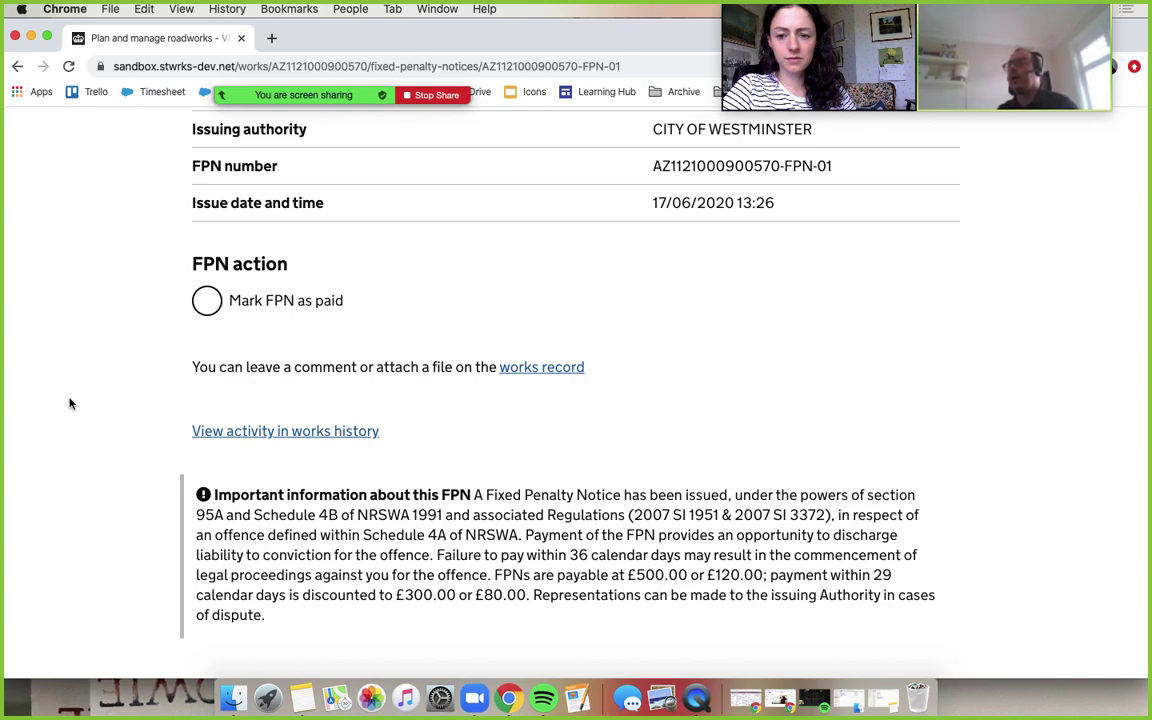
{"action": "left_click", "coordinate": [207, 300]}
Mark the FPN as paid with no discount, then return to the list showing Paid.
{"action": "left_click", "coordinate": [332, 376]}
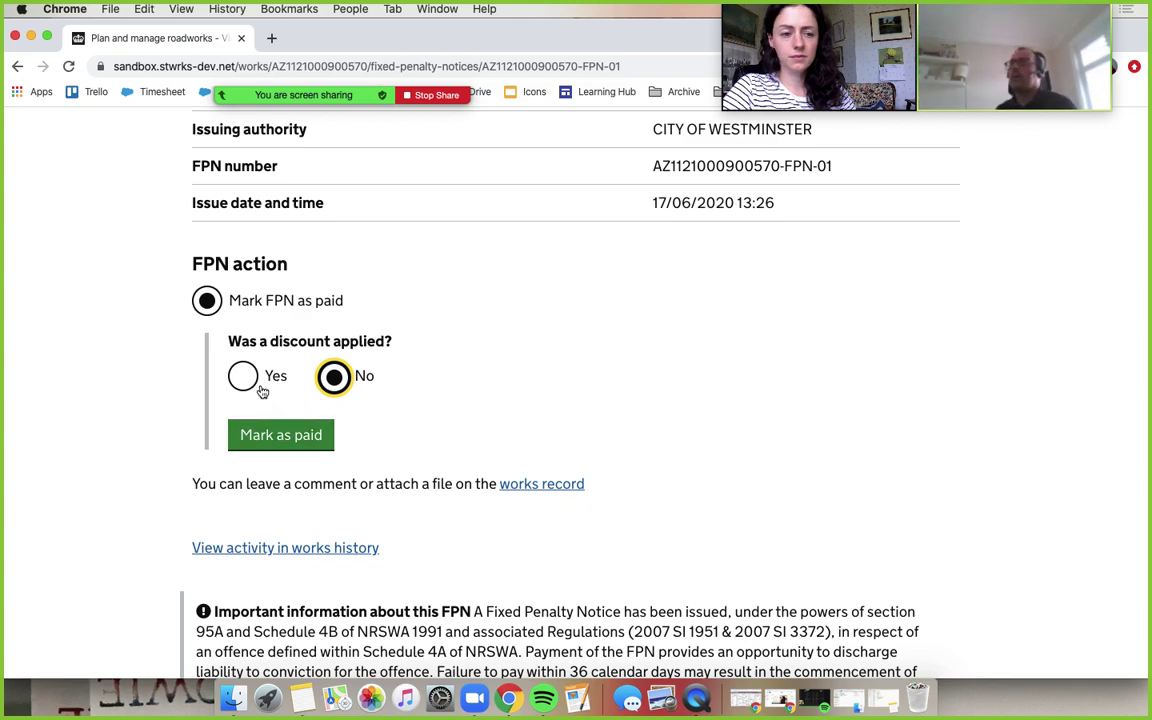
{"action": "left_click", "coordinate": [296, 436]}
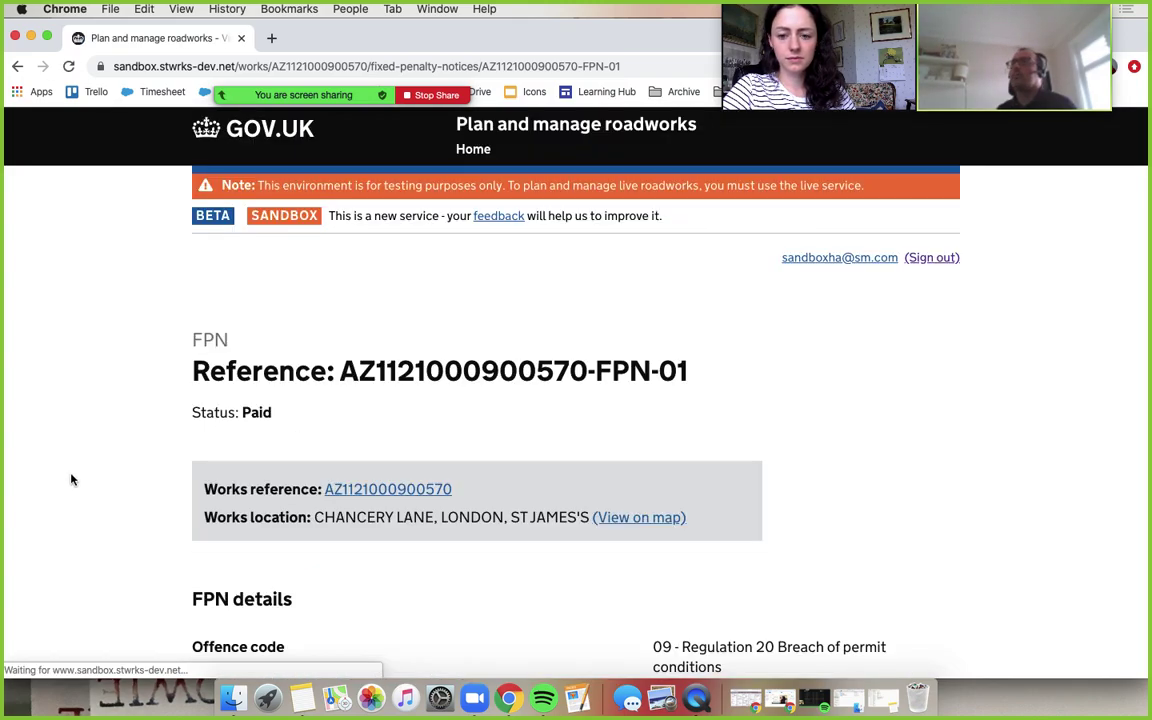
{"action": "scroll", "coordinate": [71, 480], "scroll_direction": "down", "scroll_amount": 5}
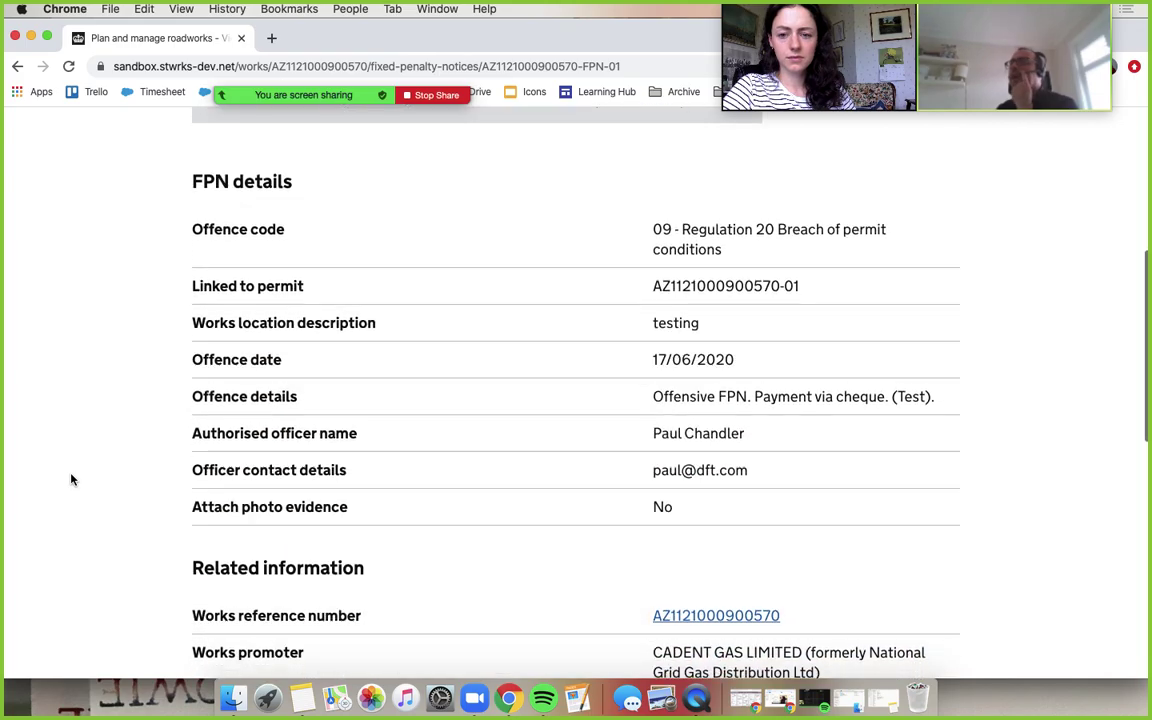
{"action": "scroll", "coordinate": [71, 480], "scroll_direction": "down", "scroll_amount": 3}
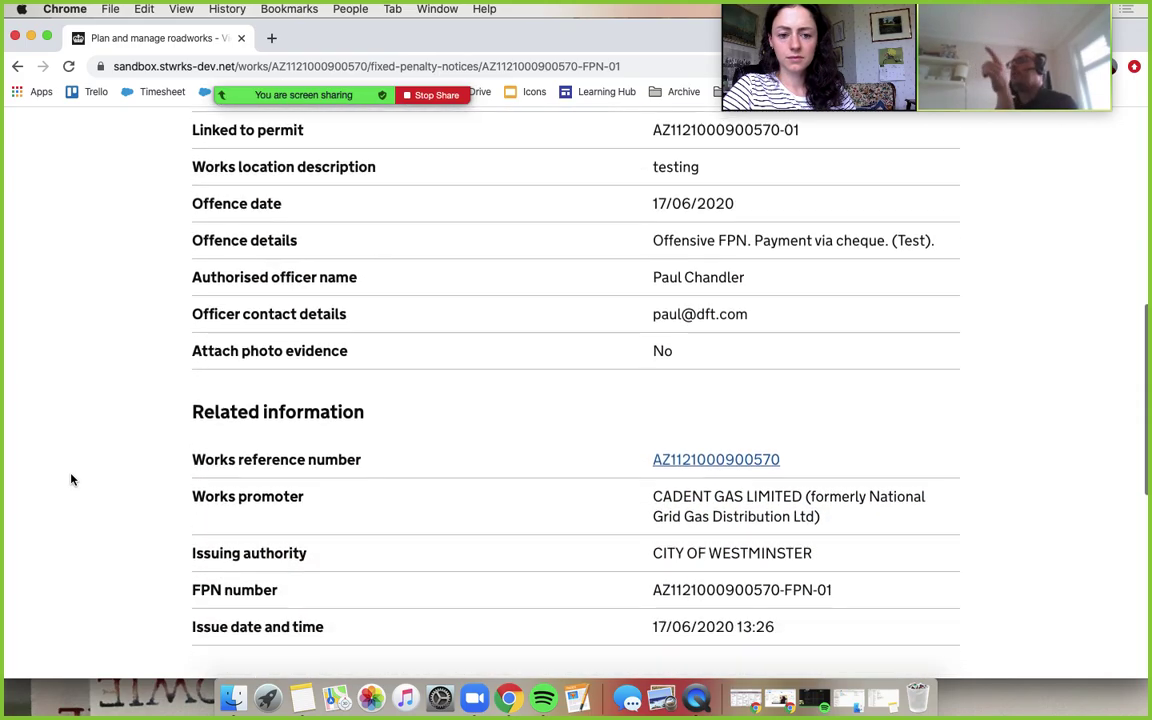
{"action": "scroll", "coordinate": [71, 480], "scroll_direction": "up", "scroll_amount": 10}
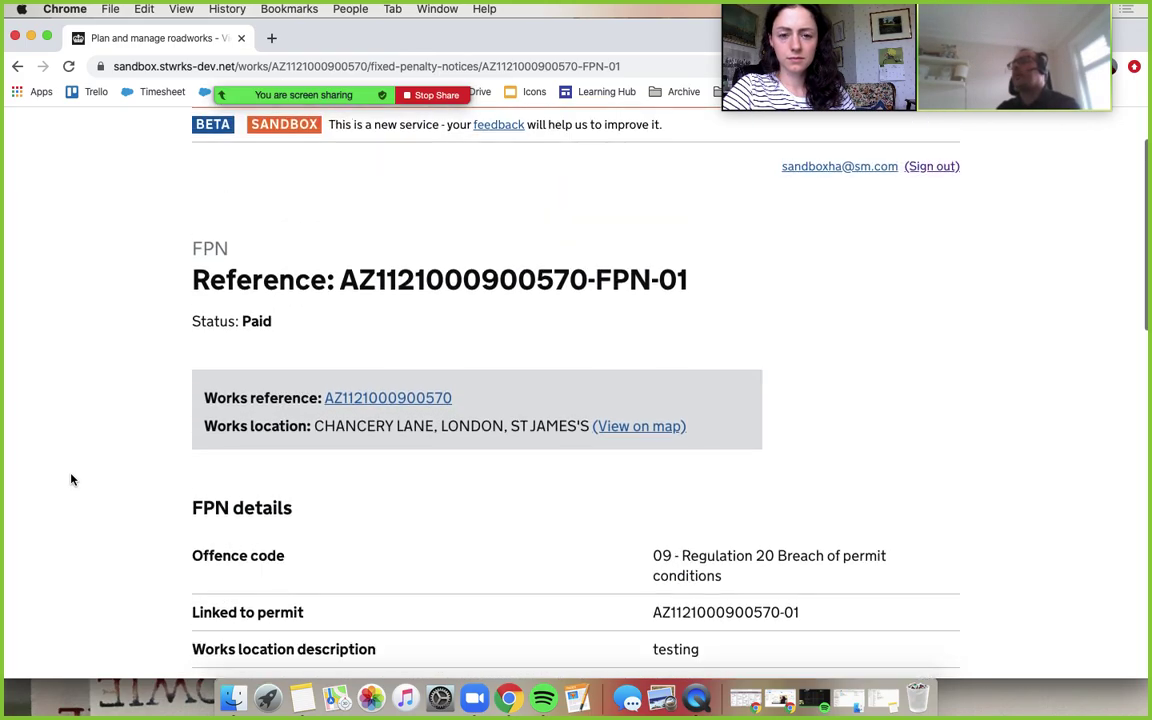
{"action": "scroll", "coordinate": [126, 268], "scroll_direction": "left", "scroll_amount": 5}
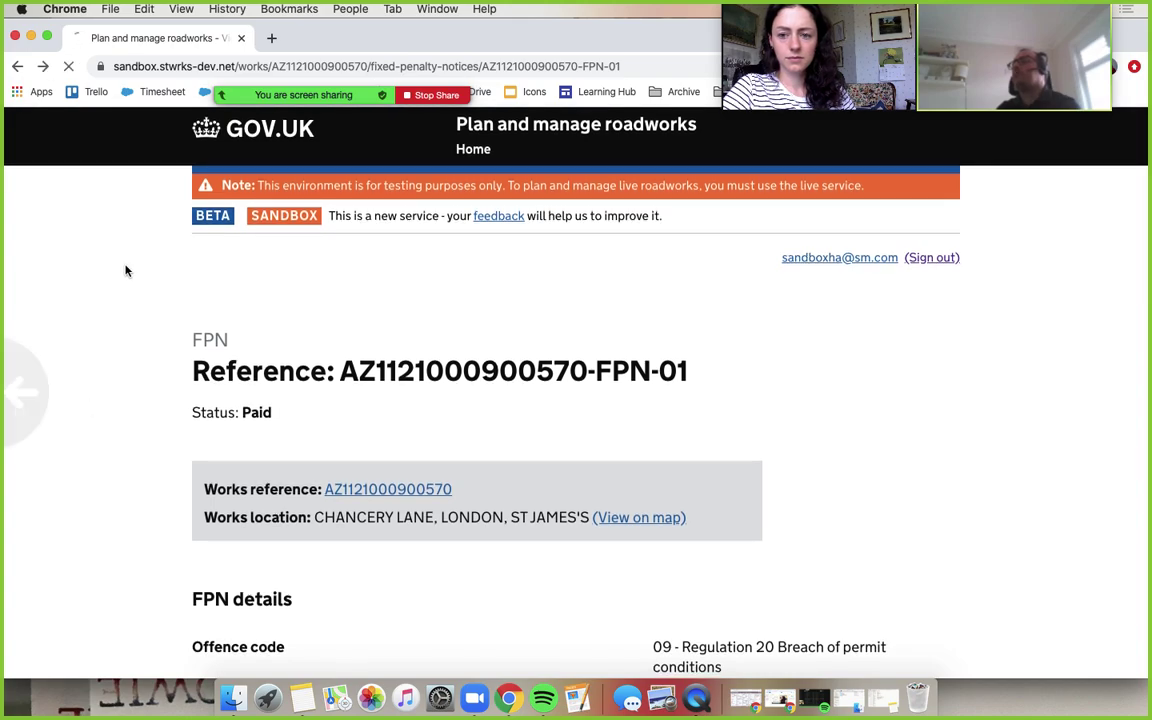
{"action": "scroll", "coordinate": [101, 276], "scroll_direction": "left", "scroll_amount": 5}
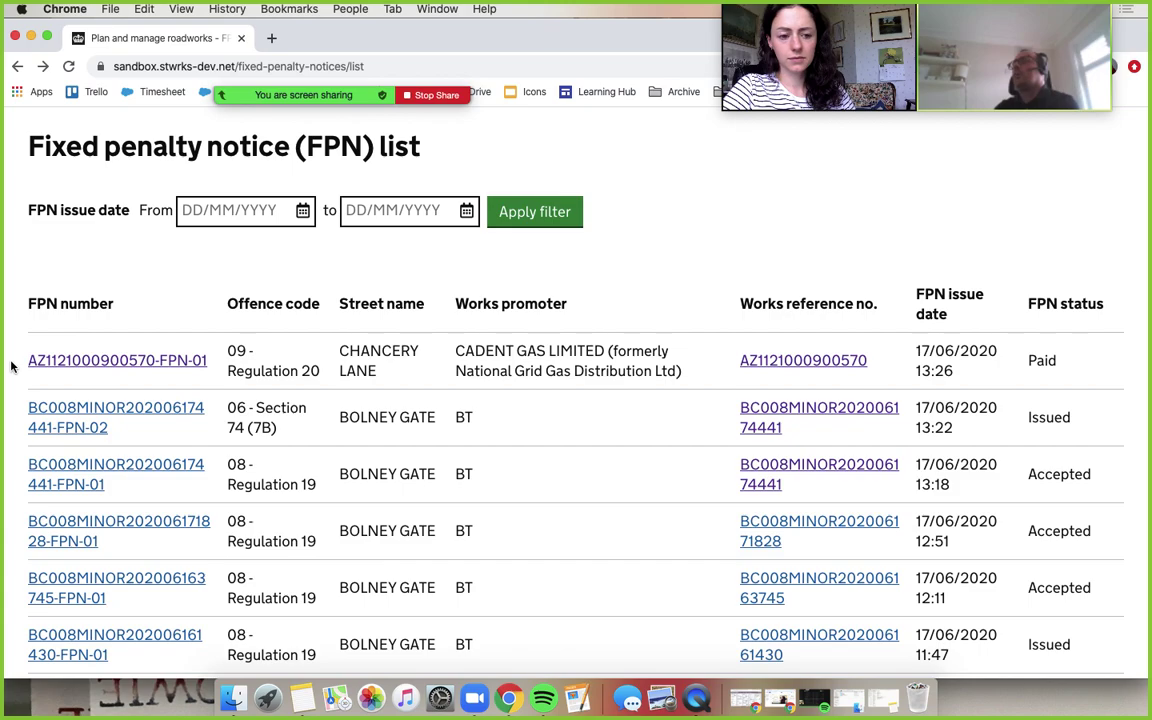
{"action": "scroll", "coordinate": [11, 366], "scroll_direction": "down", "scroll_amount": 2}
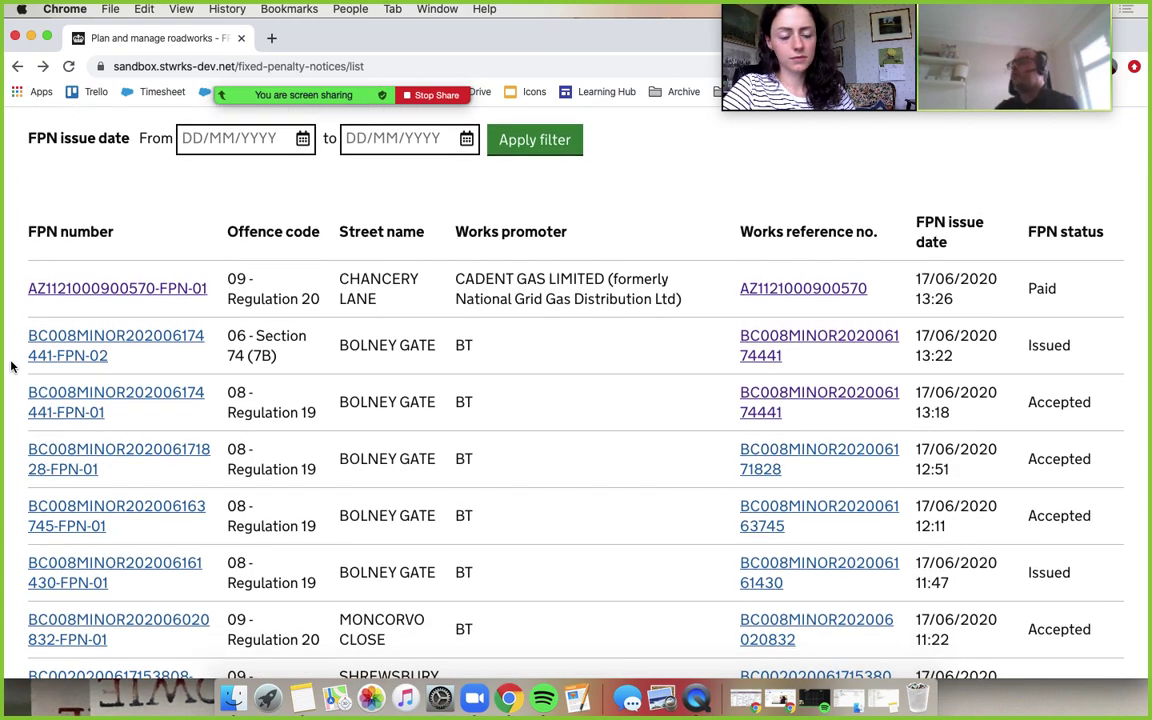
{"action": "left_click", "coordinate": [81, 343]}
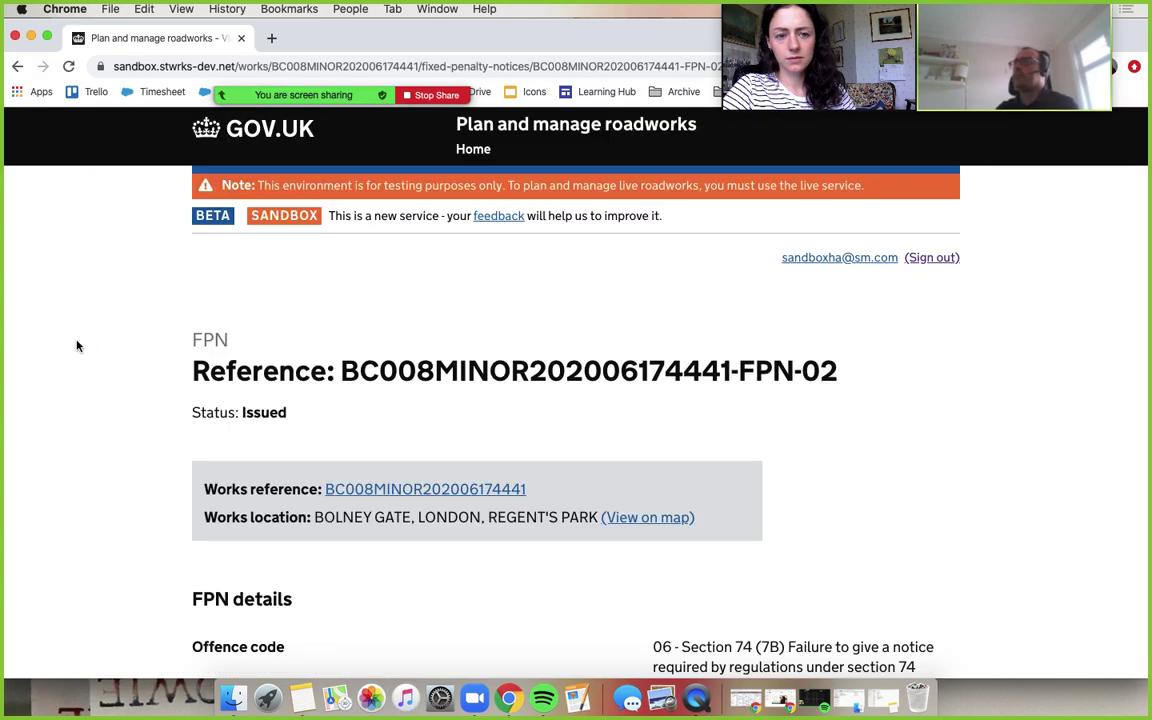
{"action": "scroll", "coordinate": [34, 422], "scroll_direction": "down", "scroll_amount": 10}
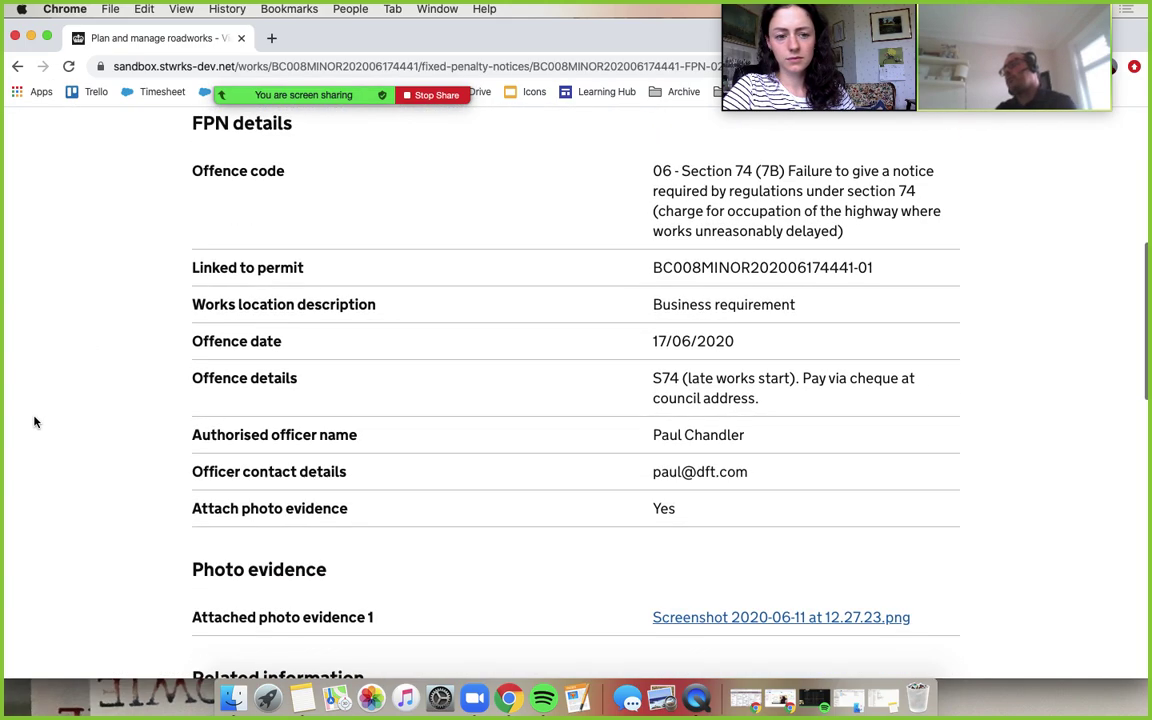
{"action": "scroll", "coordinate": [34, 422], "scroll_direction": "down", "scroll_amount": 8}
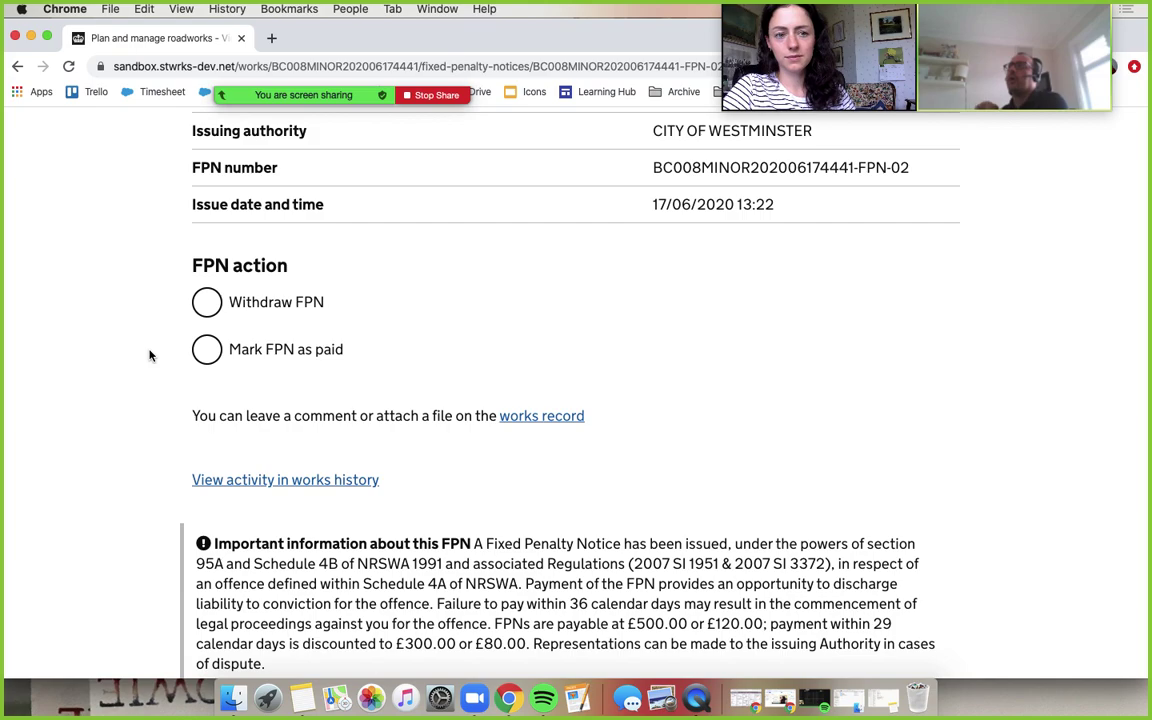
Select Withdraw FPN to reveal an empty Additional details box, then return to the FPN list.
{"action": "left_click", "coordinate": [207, 302]}
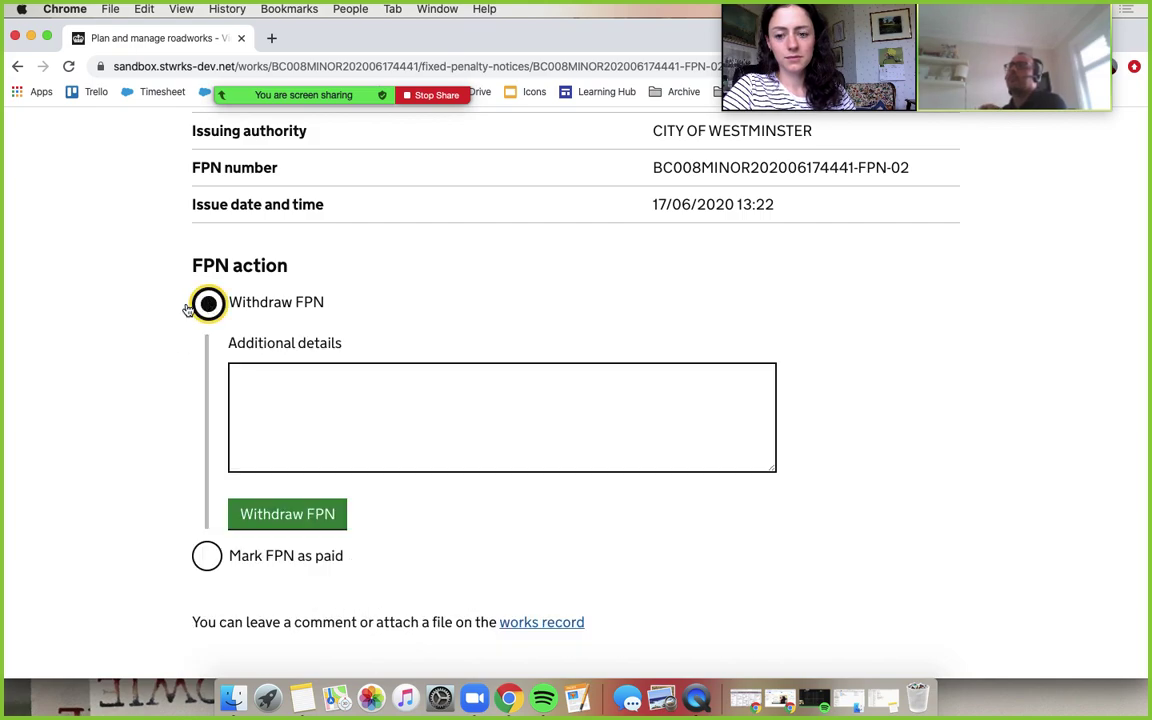
{"action": "left_click", "coordinate": [98, 338]}
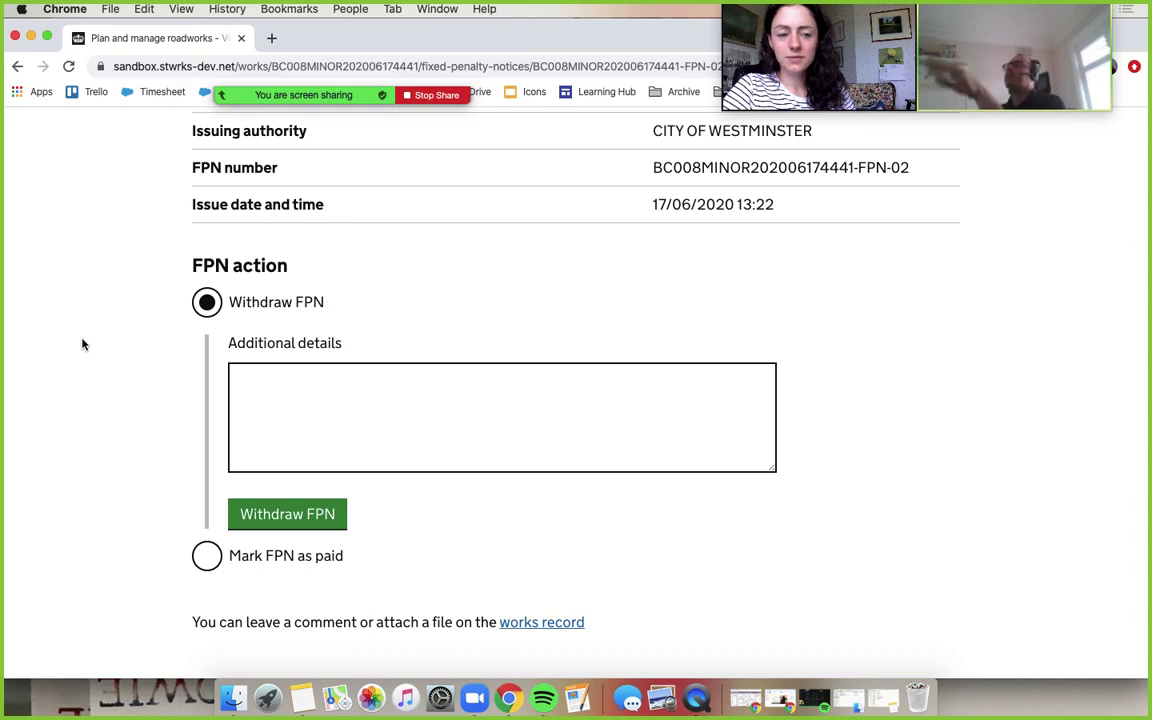
{"action": "key", "text": "super+r"}
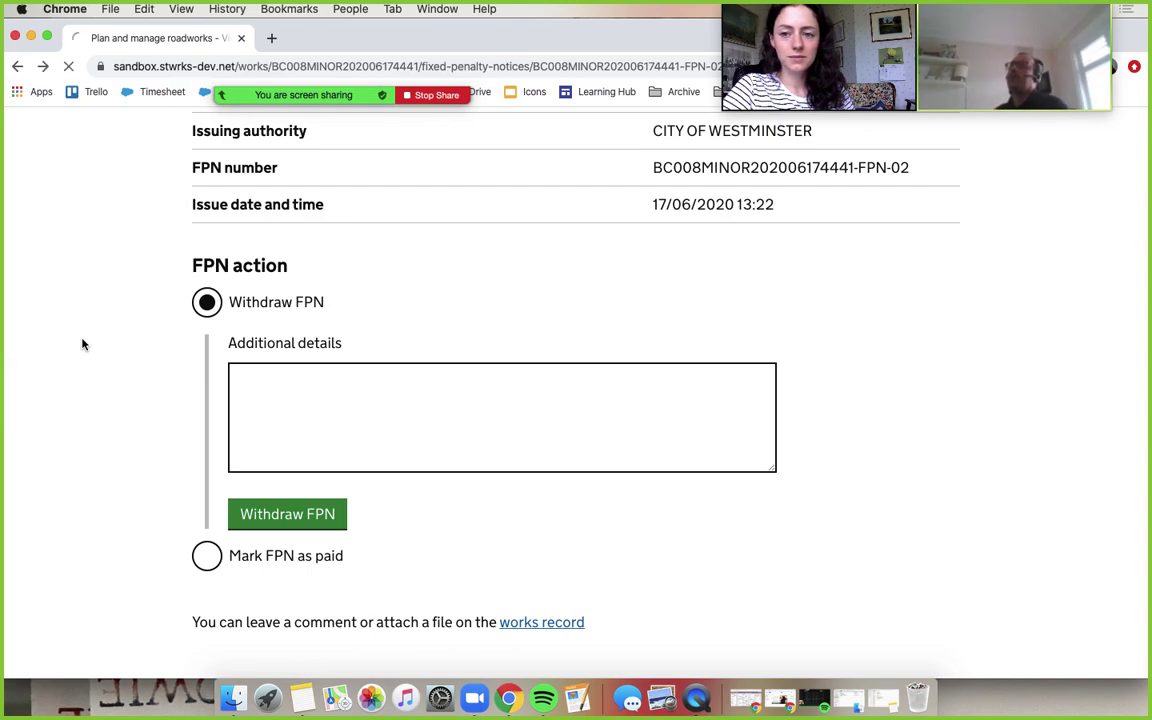